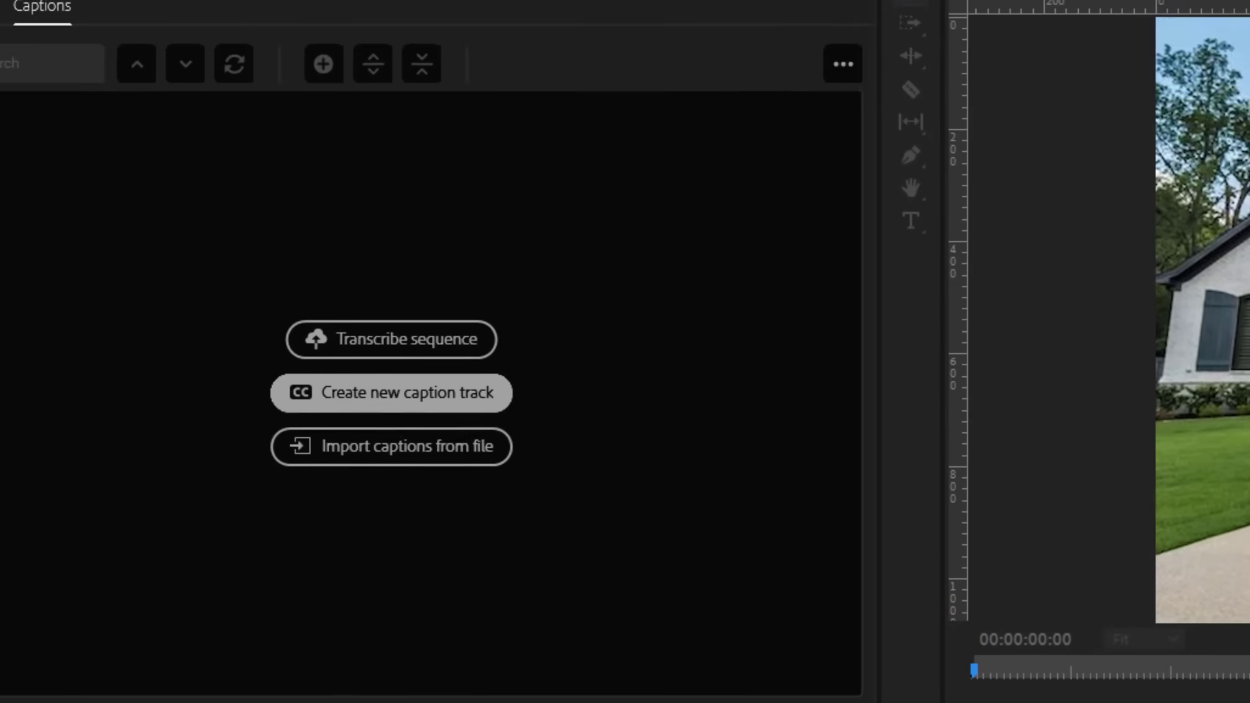
- Create a new caption track in the MANSION sequence with Subtitle format and None style
left_click(391, 393)
left_click_drag(1247, 423, 1163, 298)
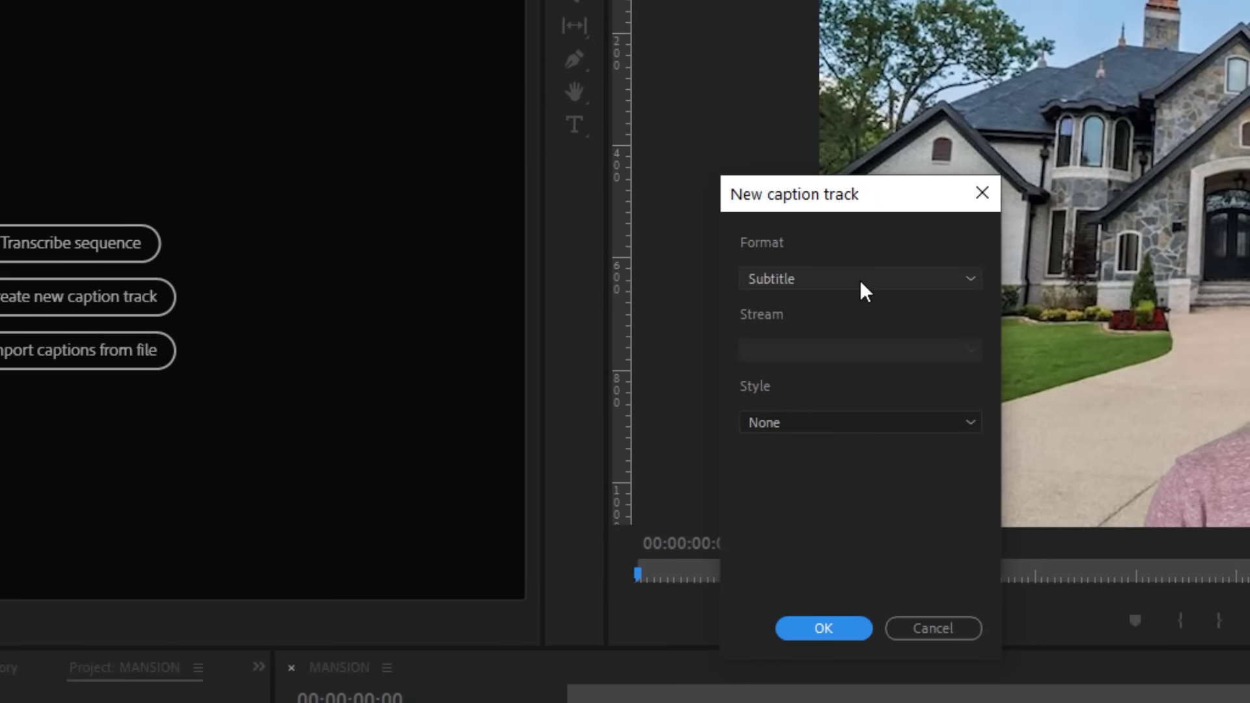
left_click(859, 280)
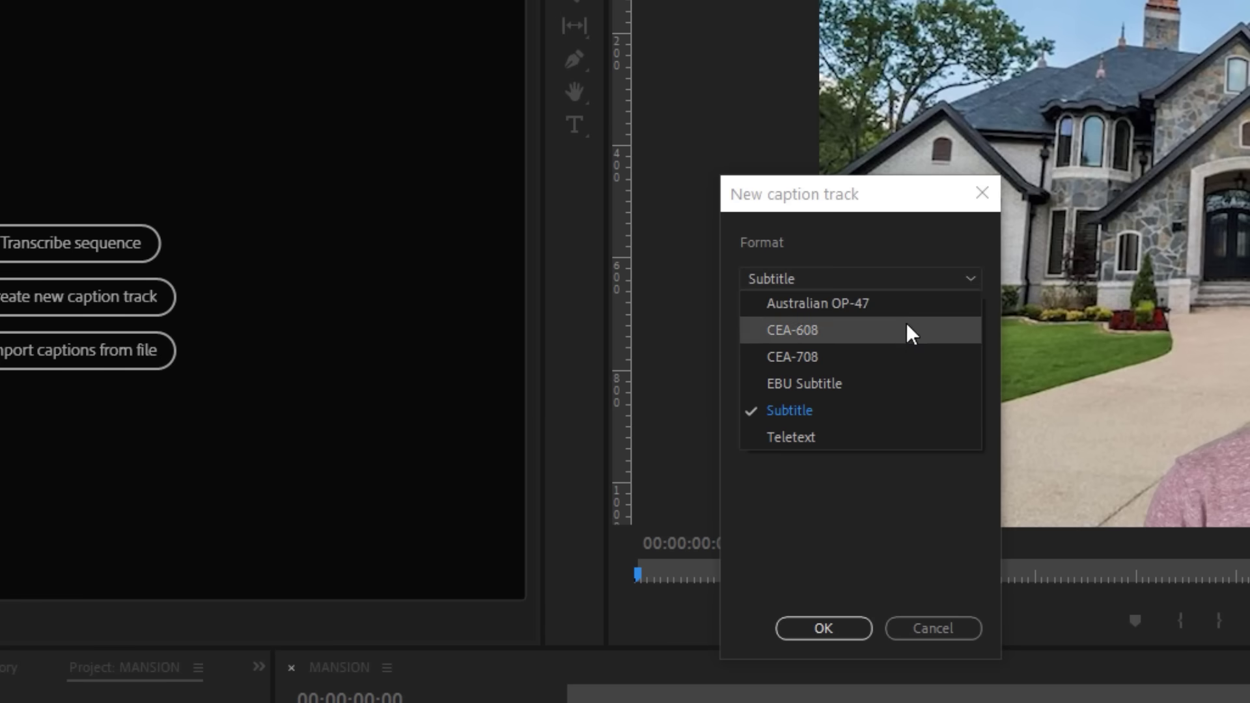
left_click(889, 411)
left_click(873, 419)
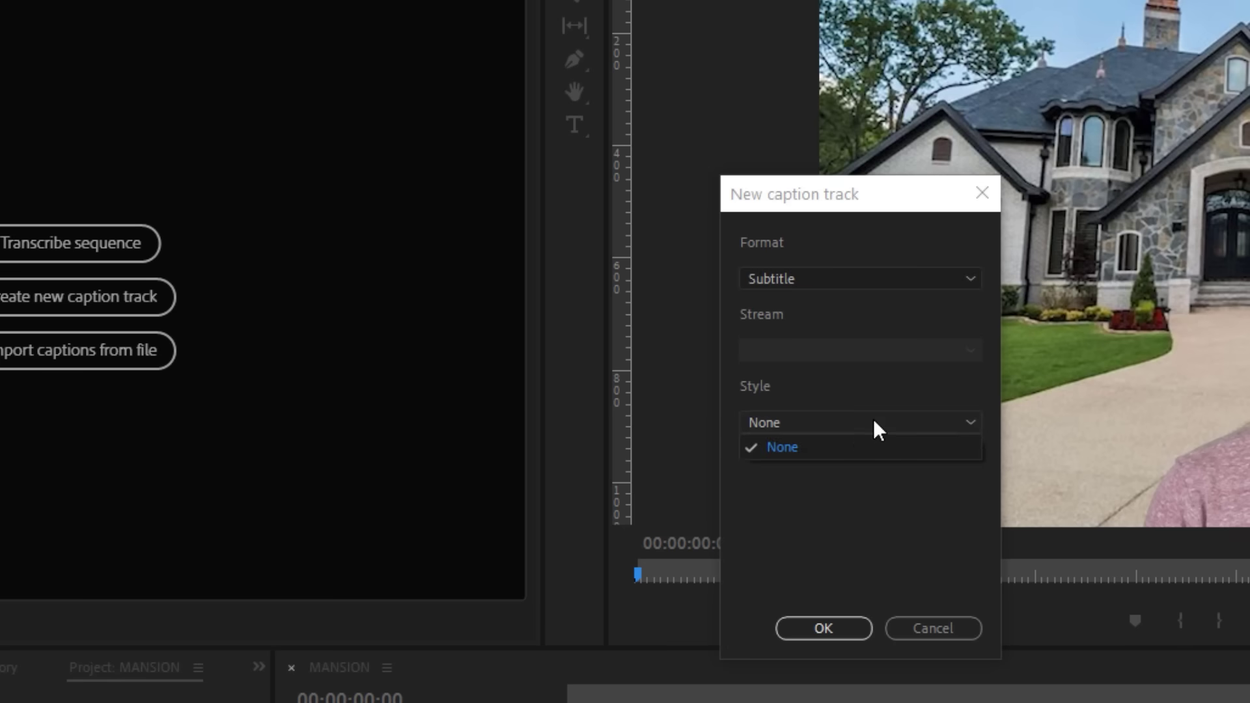
left_click(834, 443)
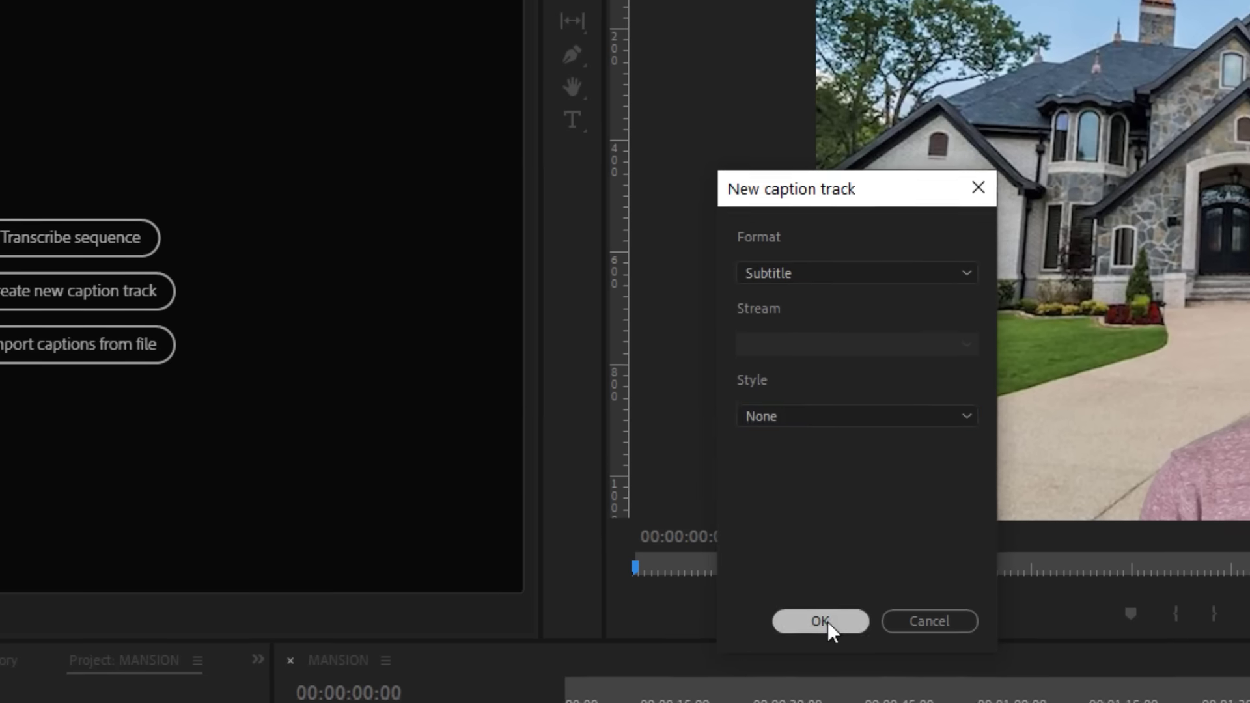
left_click(824, 627)
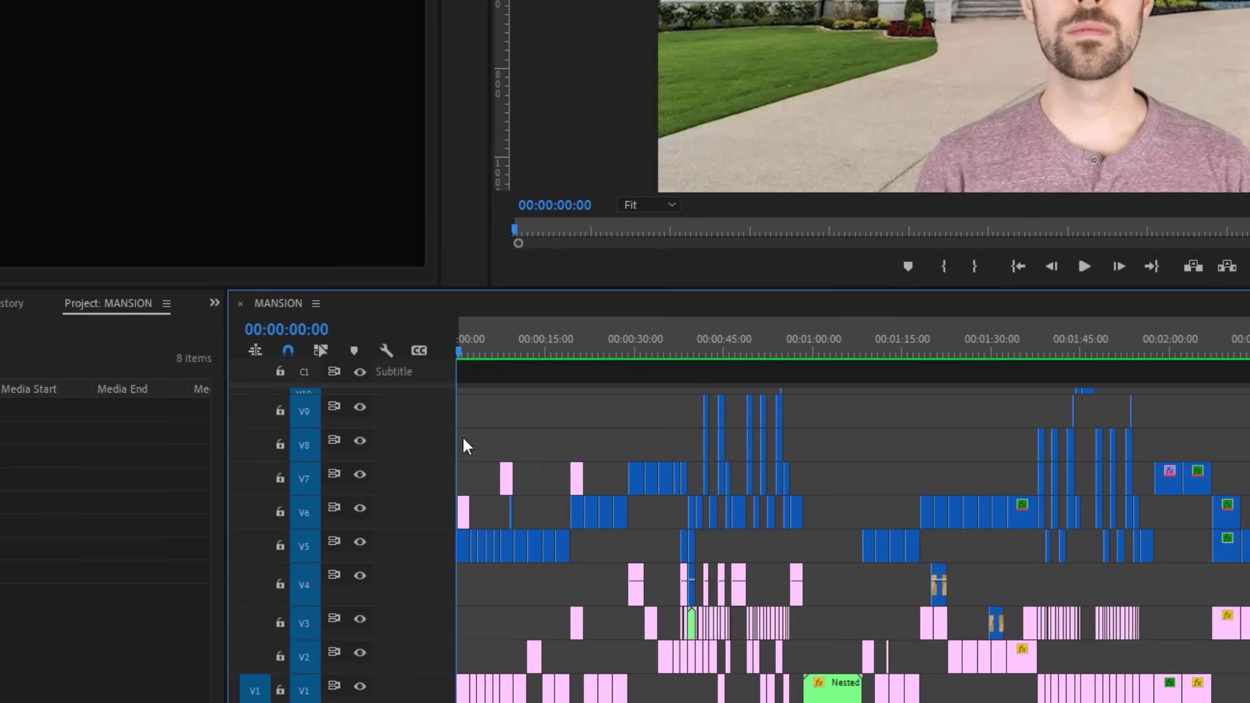
- Add a caption at the start of the sequence and enter its text '6 bath.'
scroll(554, 446, "up", 4)
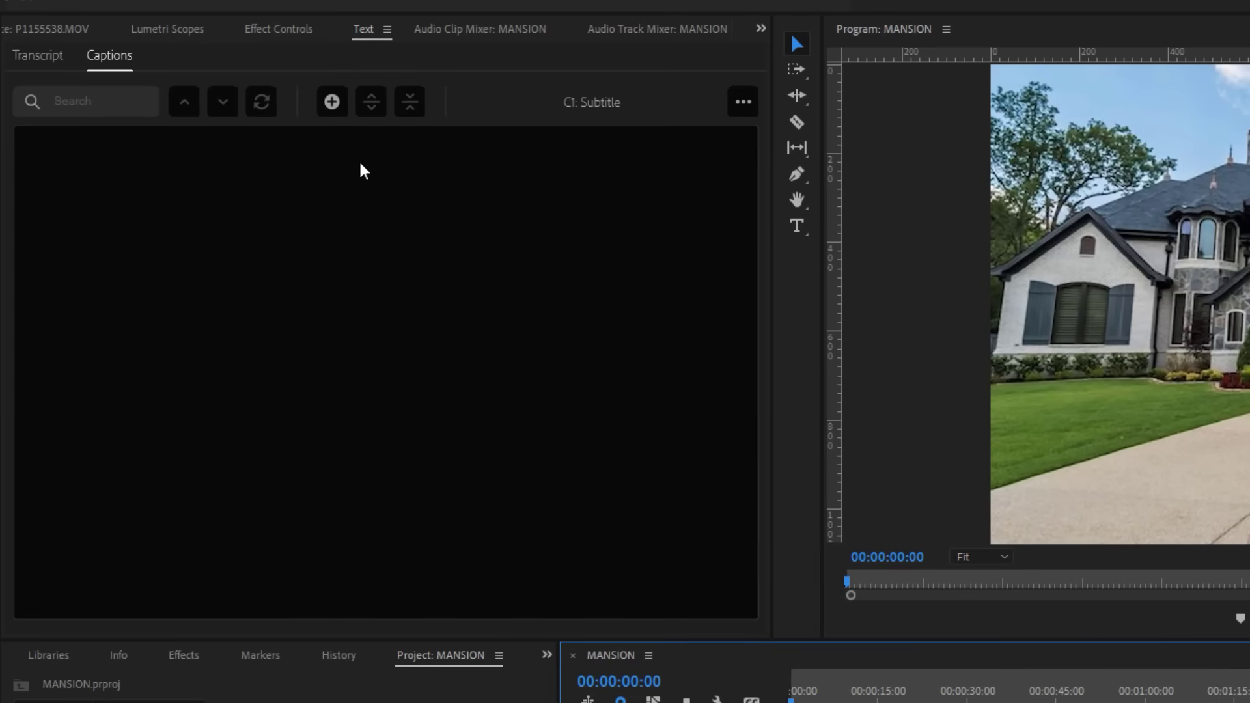
left_click(332, 110)
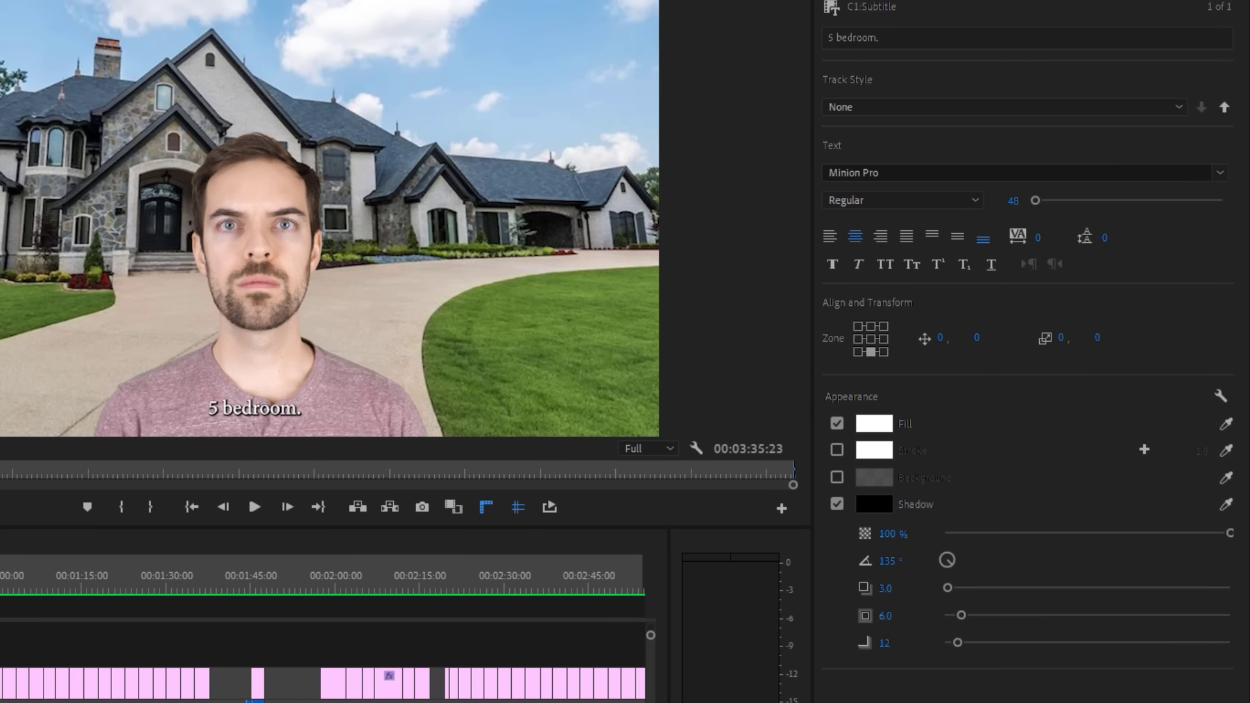
type("6 bath.")
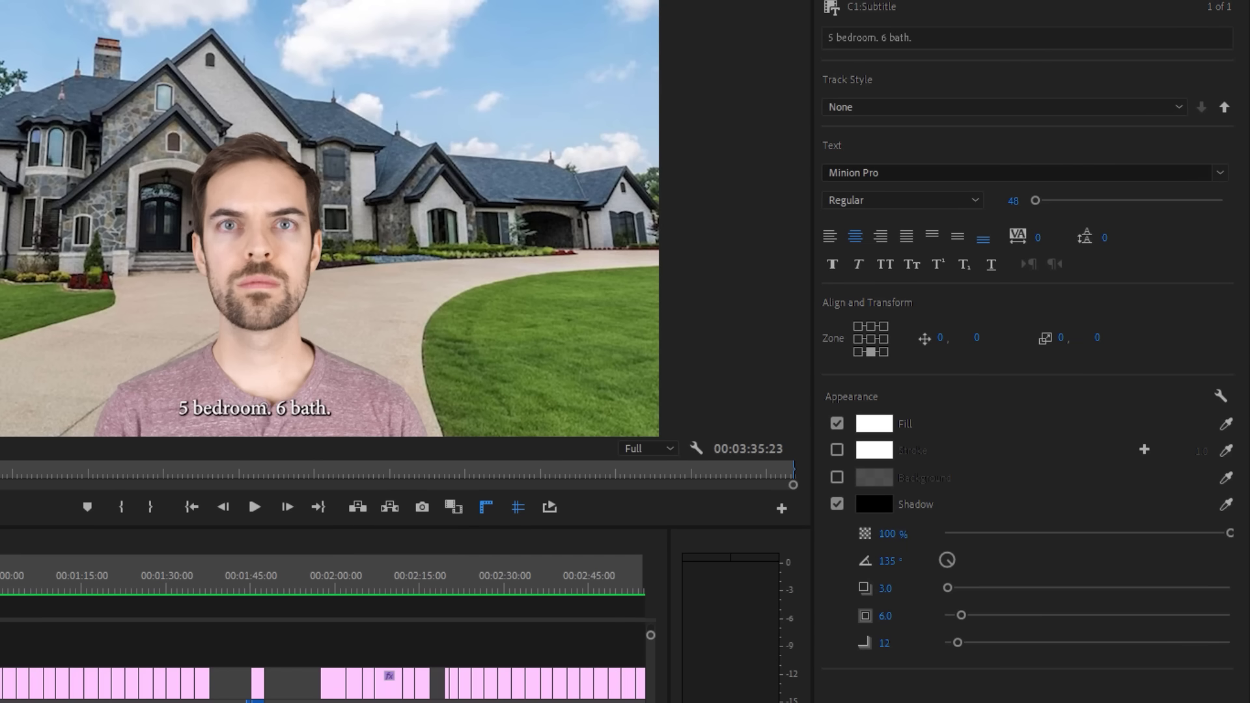
- Set the caption font to Comic Sans MS Bold with a black stroke outline
left_click(326, 625)
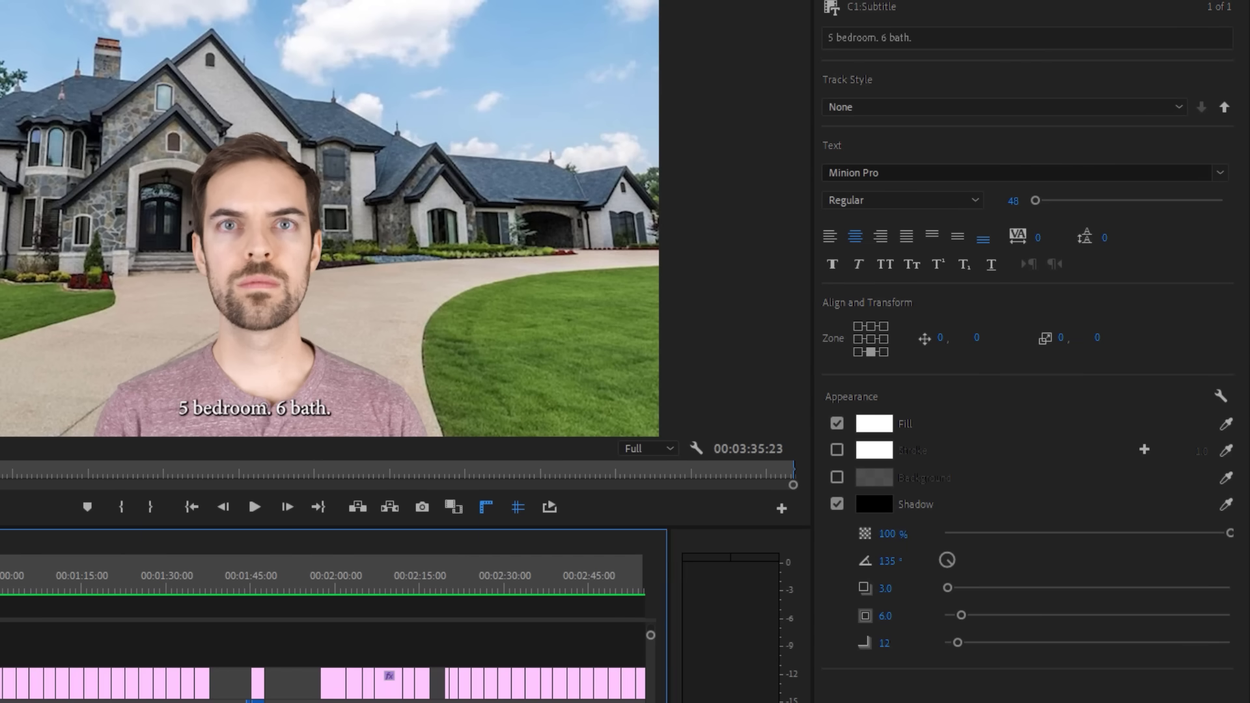
left_click(970, 173)
type("comic")
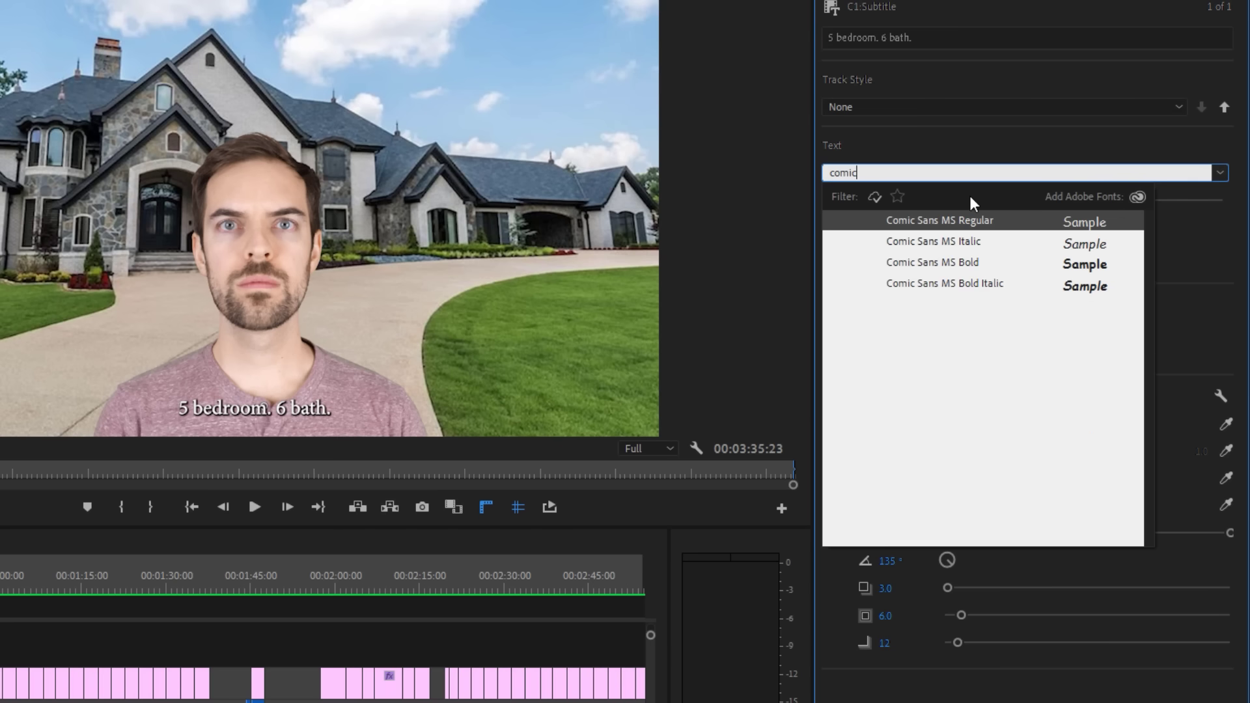
left_click(975, 263)
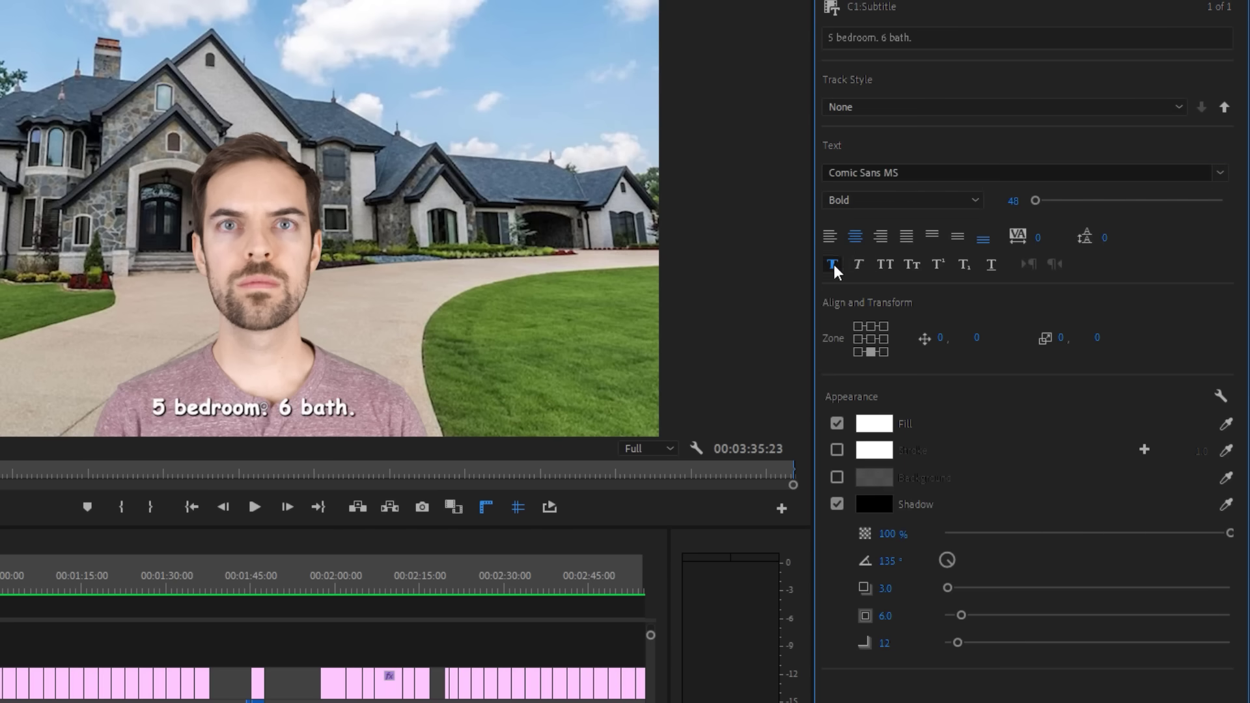
left_click(866, 326)
left_click(870, 351)
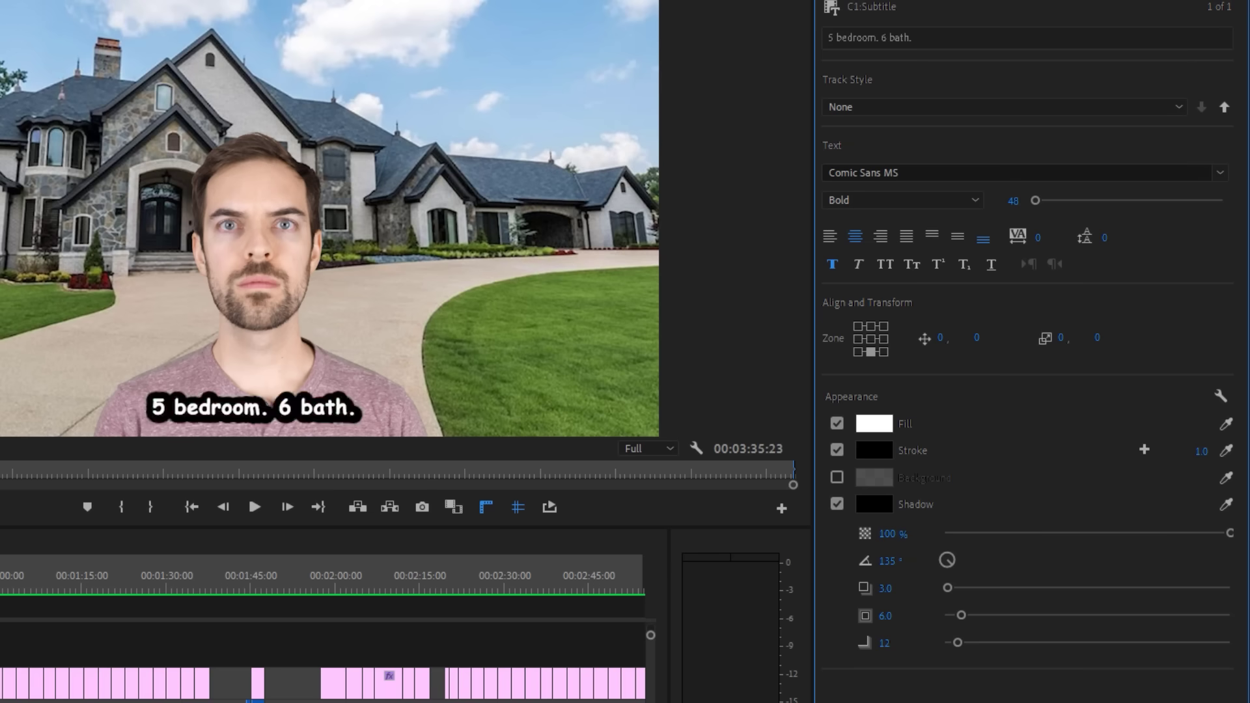
- Lower the shadow opacity to 56%, set shadow distance to 5.1 and text size to 46
left_click_drag(1230, 533, 1104, 533)
left_click_drag(948, 588, 951, 587)
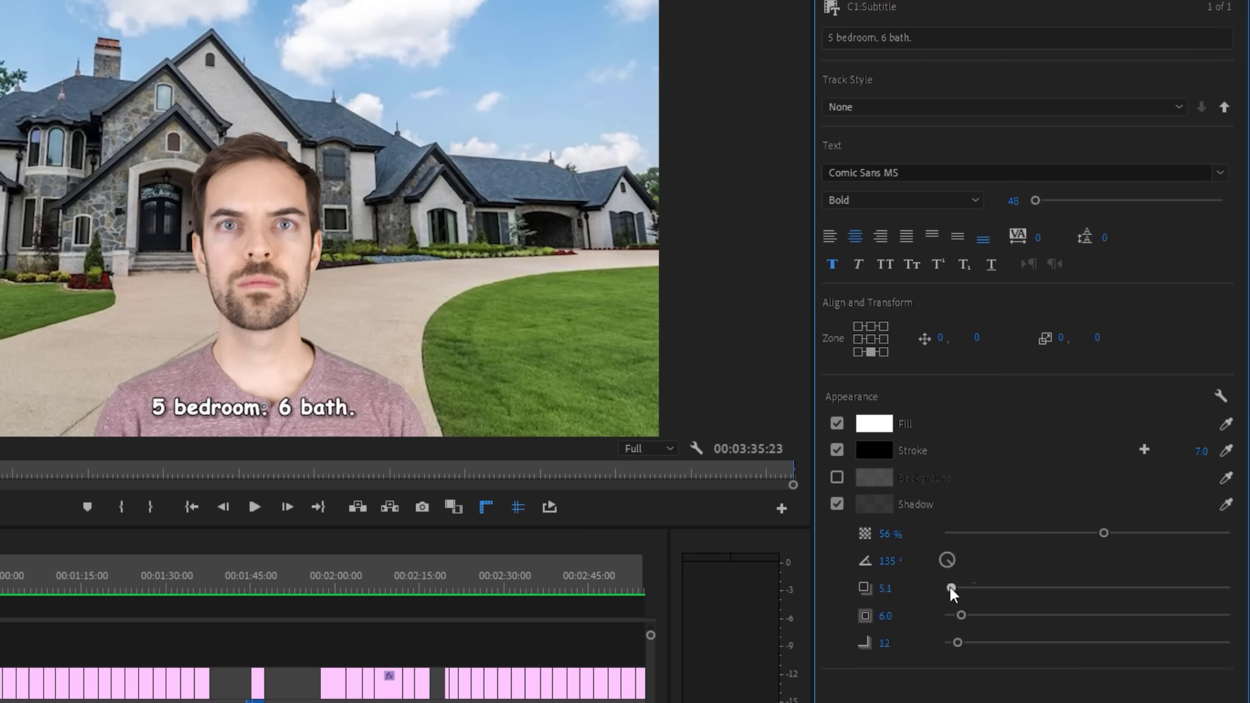
left_click_drag(1036, 200, 1034, 197)
- Save the caption look as a new track style named 'Mansion Subtitles'
left_click(928, 106)
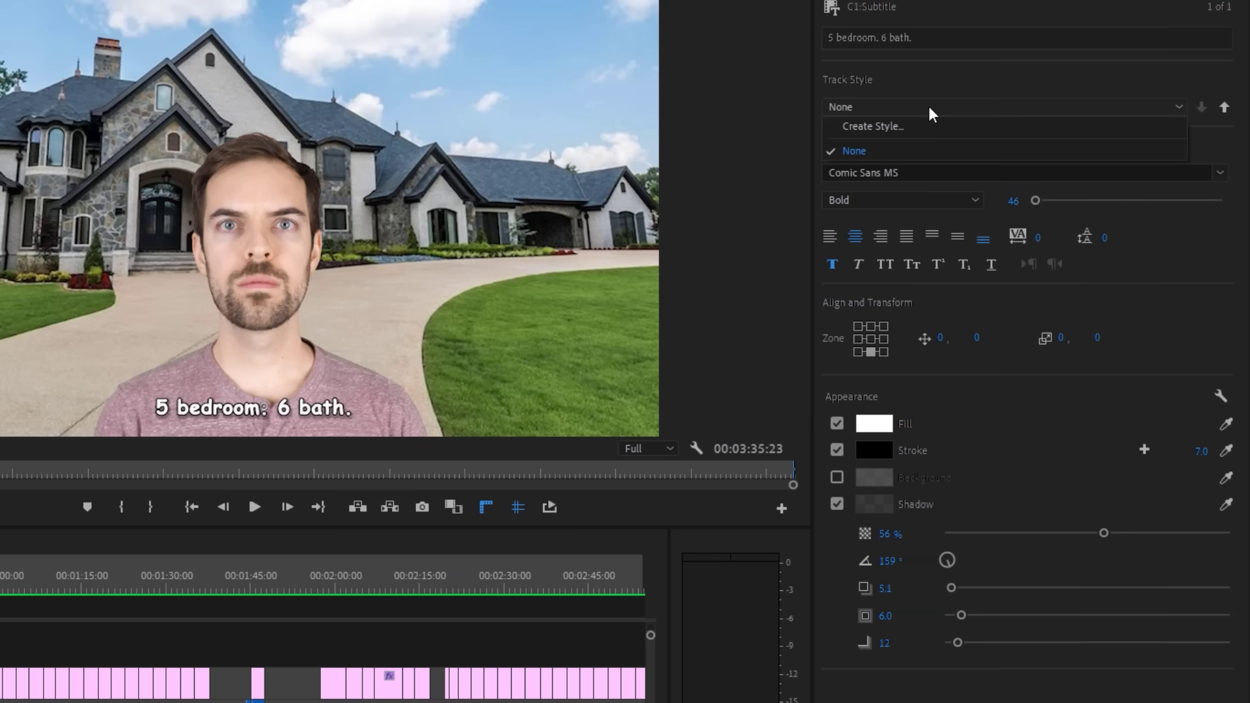
left_click(924, 124)
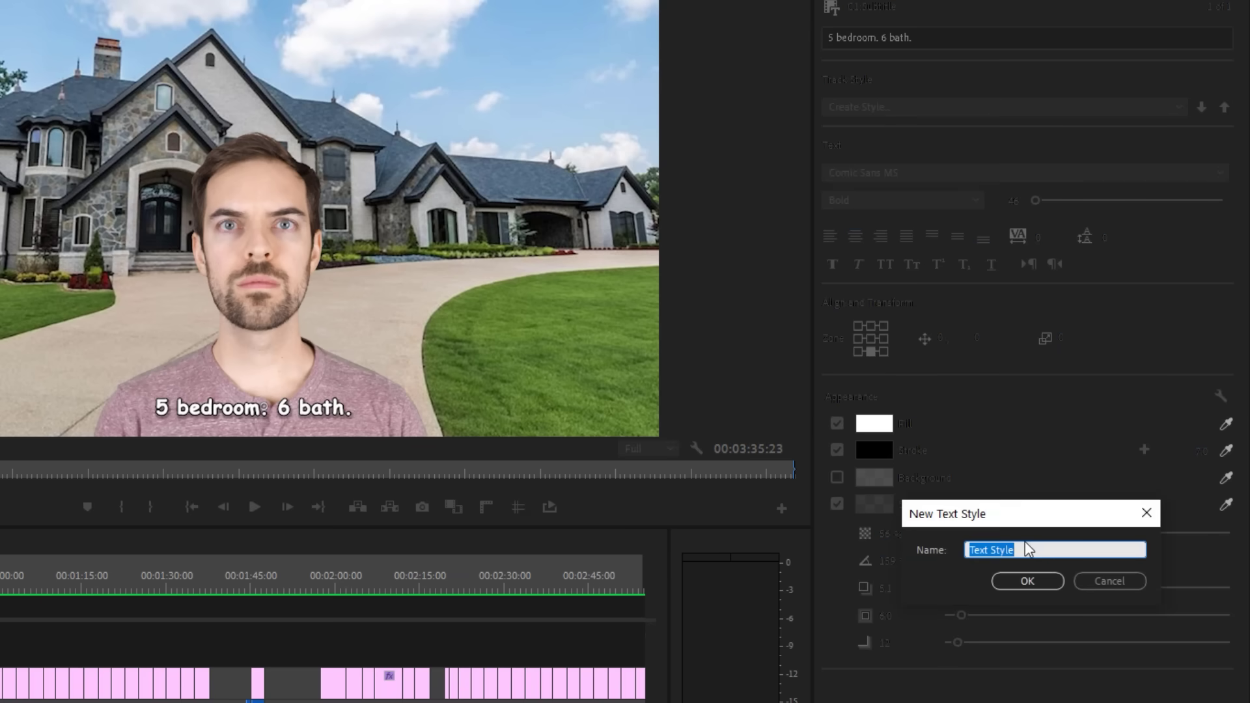
type("Mansion Subtitles")
left_click(1034, 579)
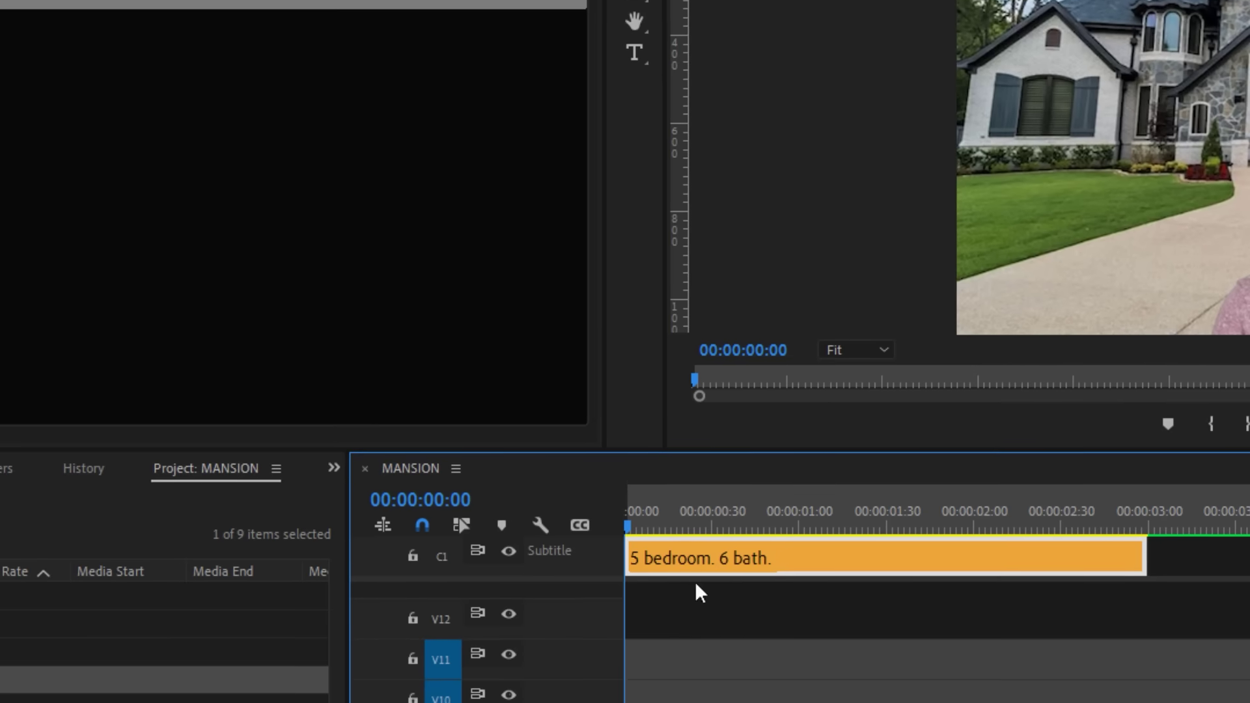
- Split the caption at 1:30 into '5 bedroom.' and '6 bath.' segments
double_click(694, 577)
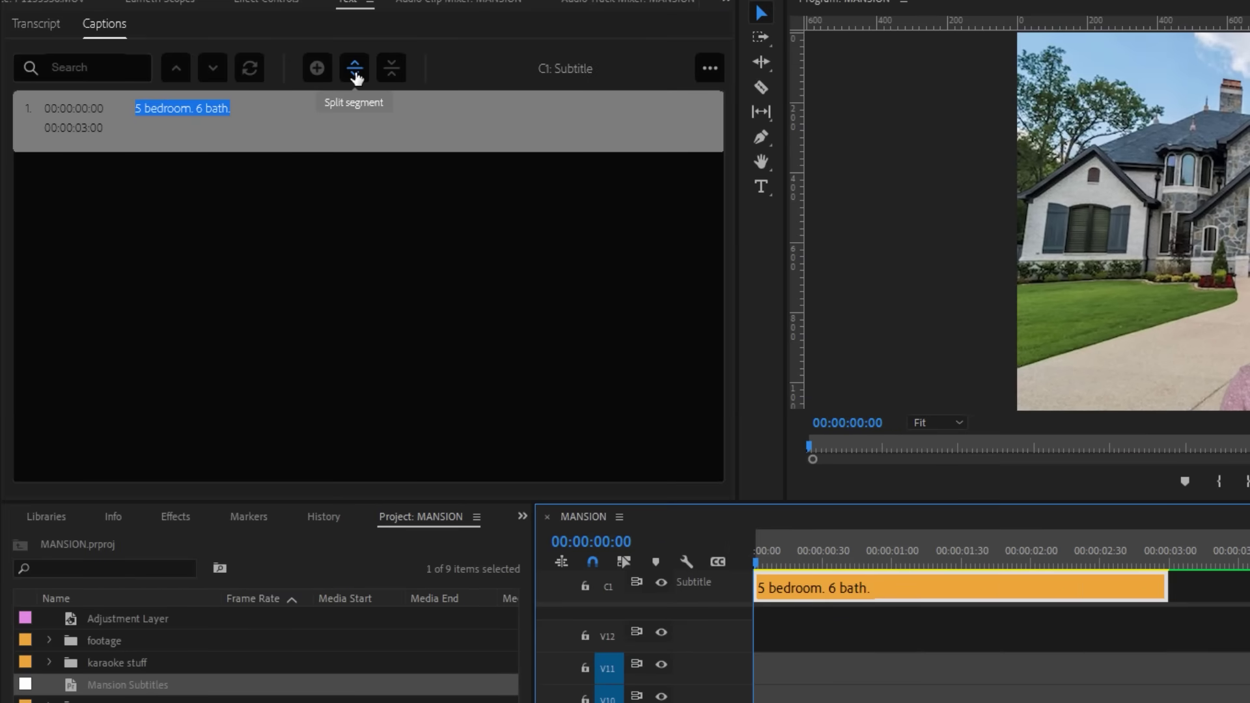
left_click(356, 73)
double_click(209, 168)
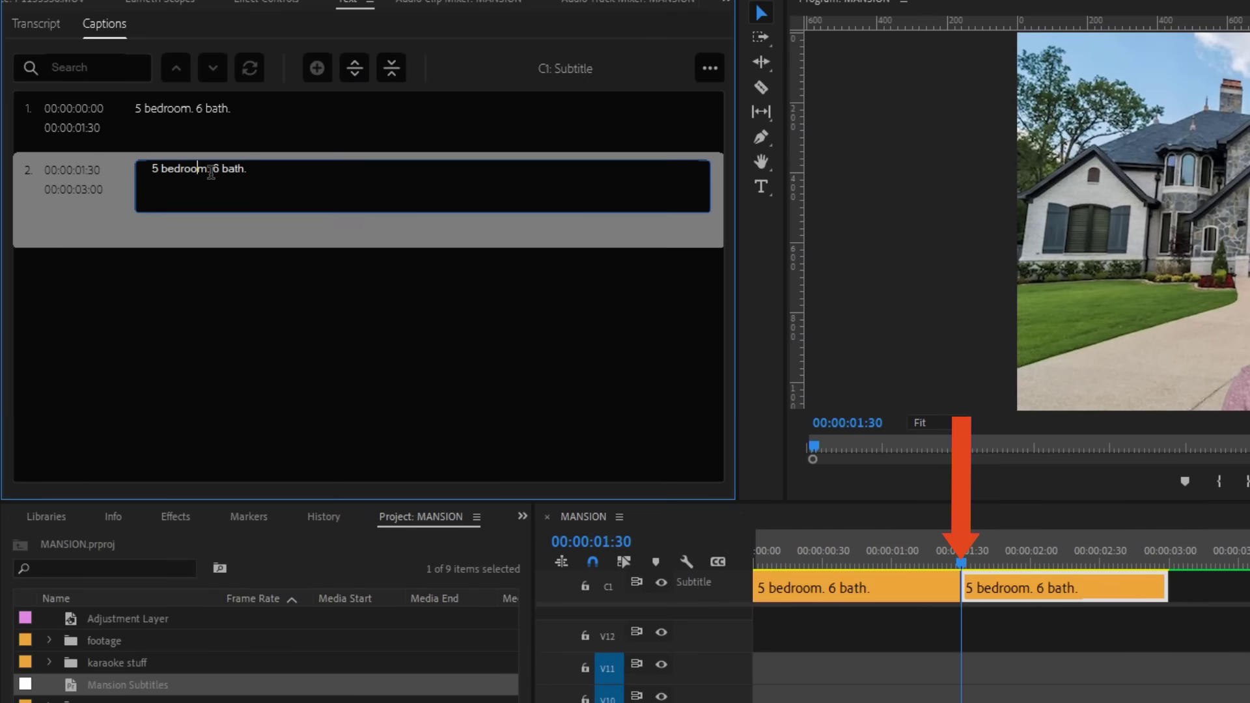
left_click_drag(210, 168, 151, 168)
key("BackSpace")
left_click(214, 107)
left_click(214, 107)
key("shift+End")
key("BackSpace")
- Select both captions and merge them back into one segment
left_click_drag(1038, 552, 831, 542)
left_click(265, 123)
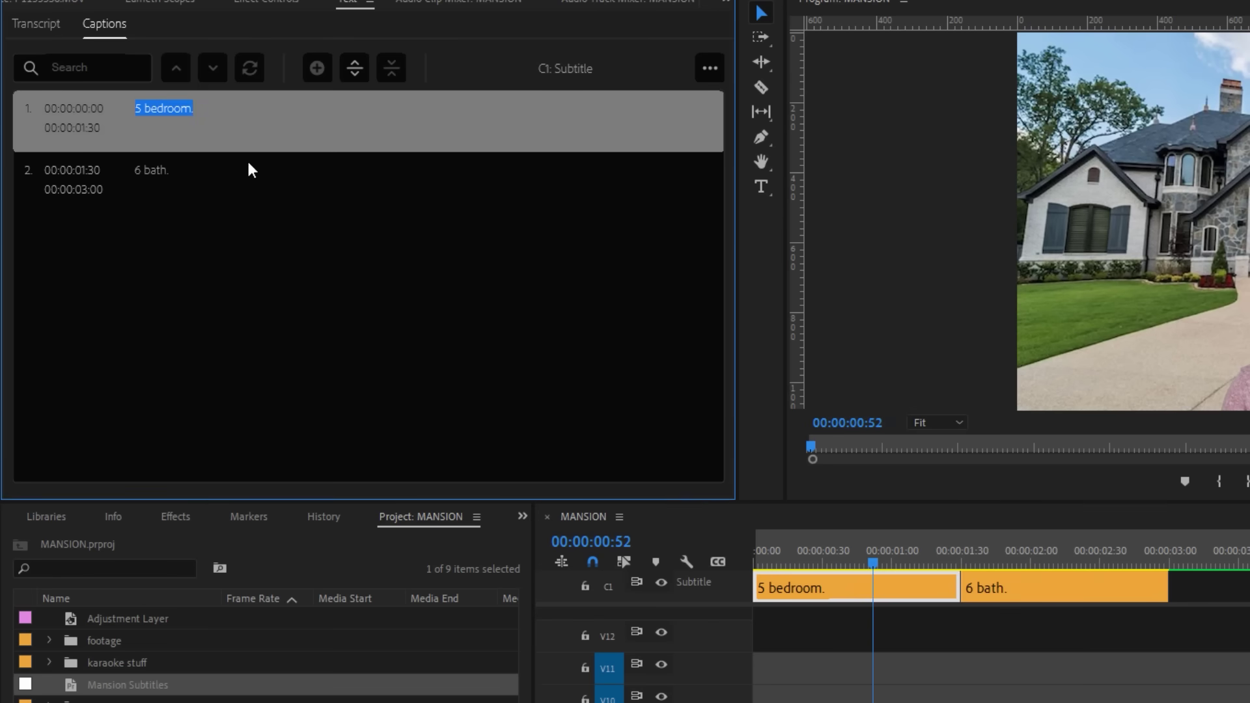
left_click(247, 174, "shift")
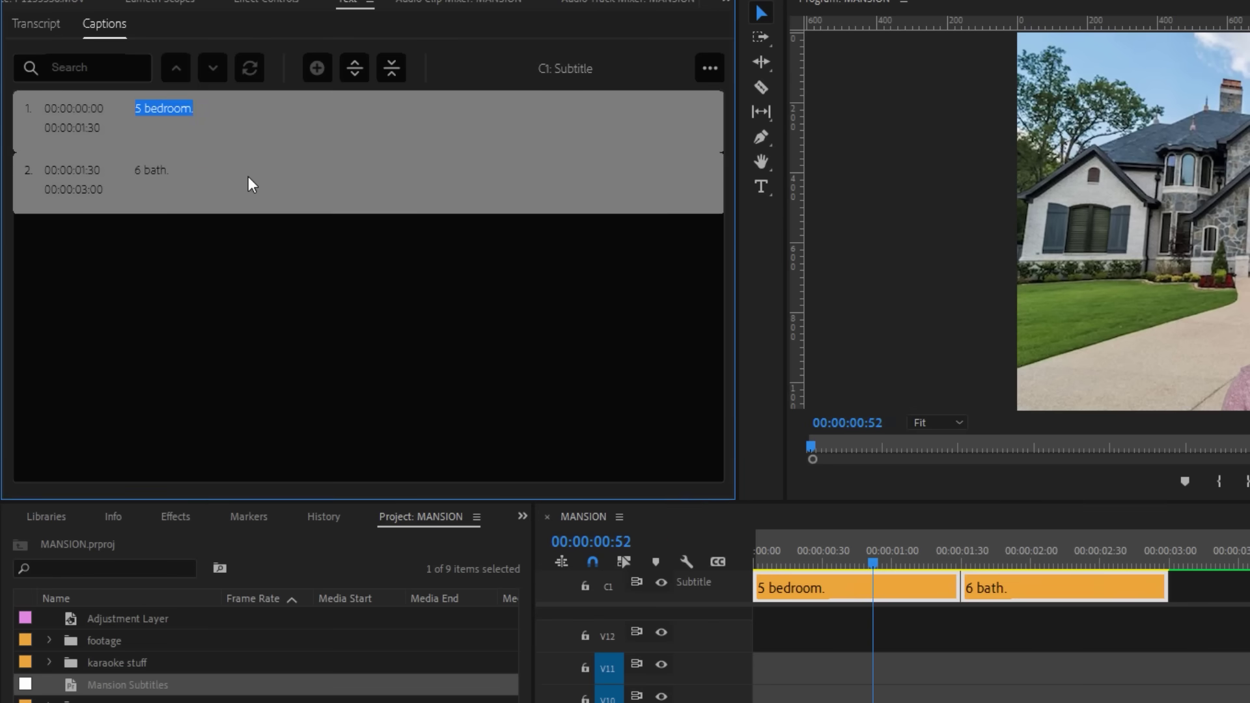
left_click(391, 69)
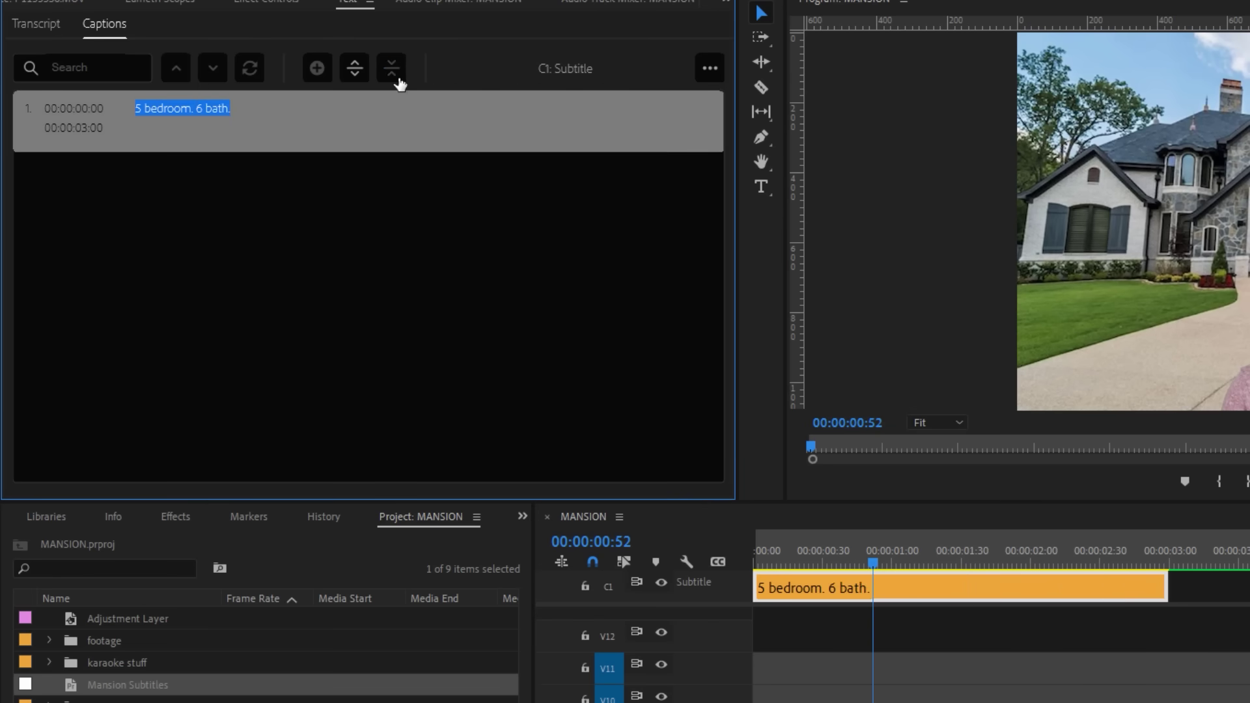
- Cut the caption clip with the Razor tool at 0:25, 1:01 and 1:47
key("c")
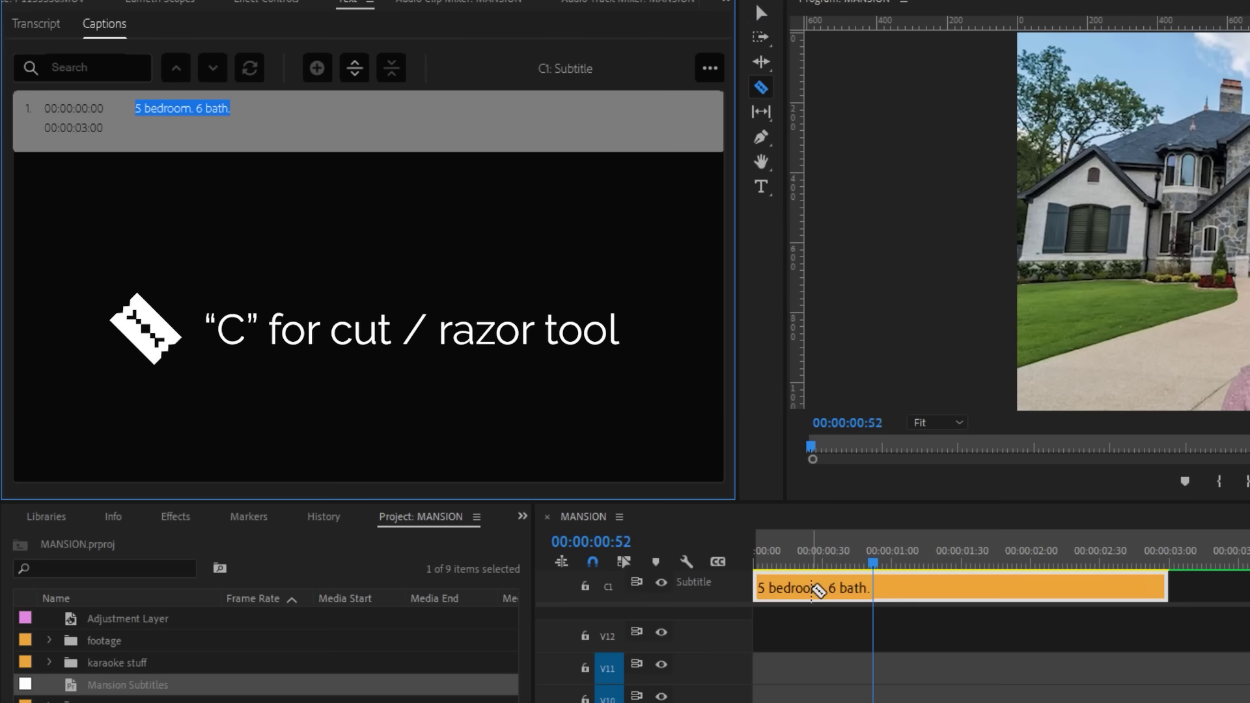
left_click(809, 588)
left_click(894, 588)
left_click(999, 588)
- Retime the caption pieces, moving the last one later and lengthening the second
key("v")
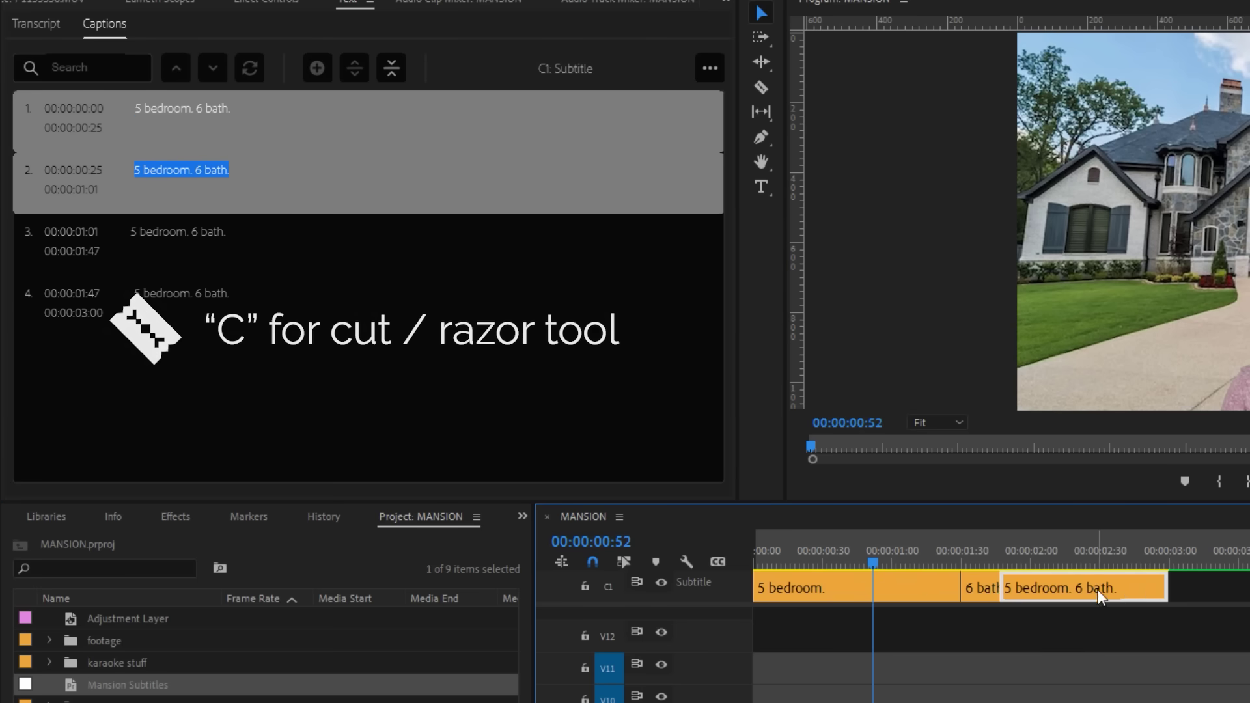
left_click_drag(1003, 588, 1053, 588)
left_click_drag(892, 588, 917, 588)
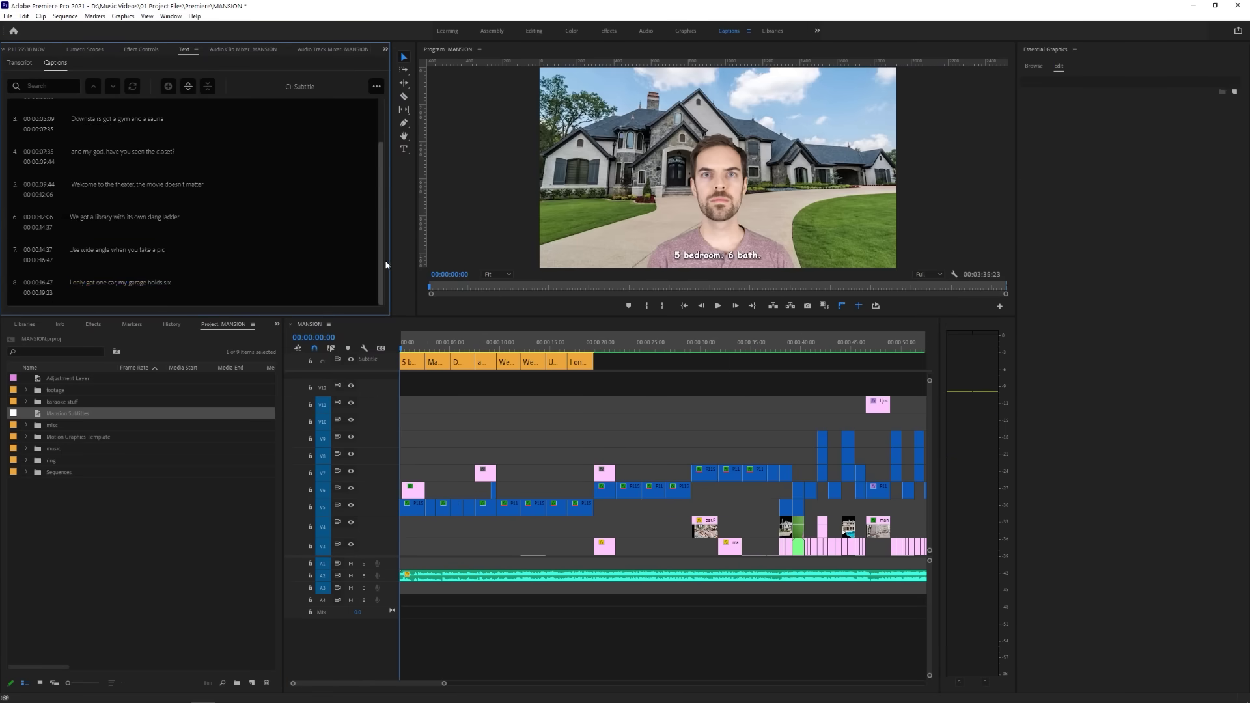
- Export the captions to Mansion Subtitles.srt and drag the file into the Project panel
scroll(385, 196, "up", 3)
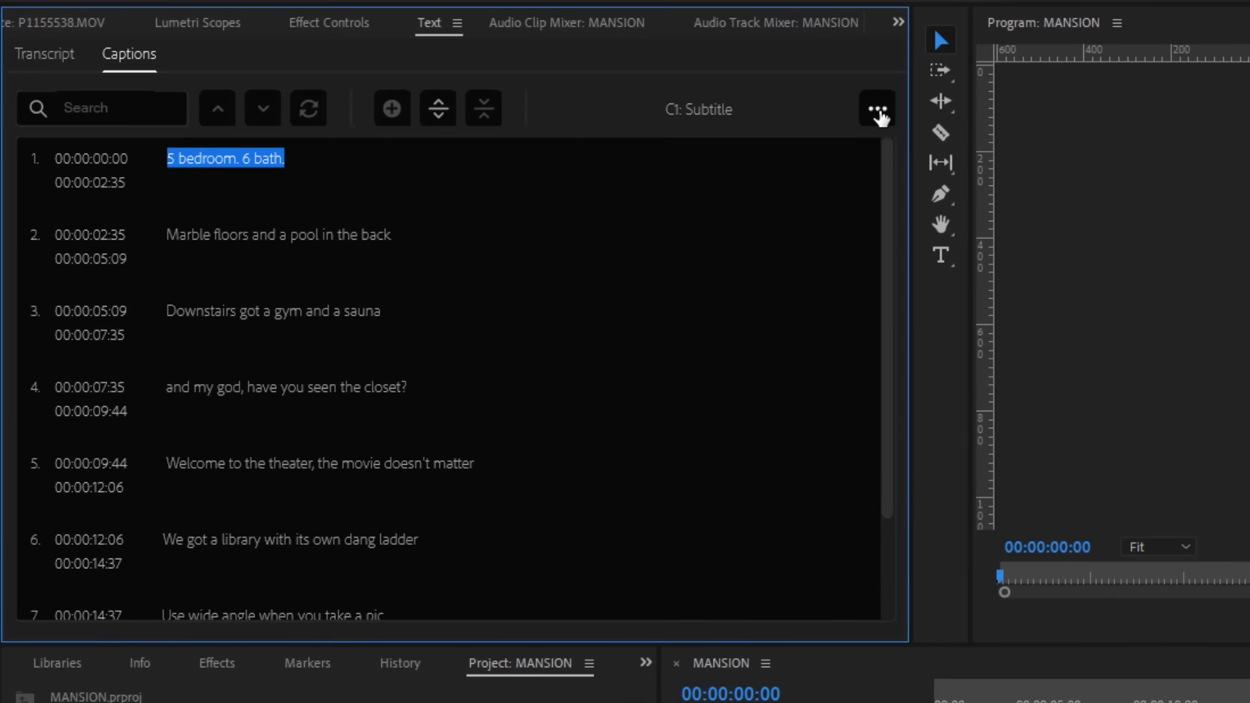
left_click(879, 111)
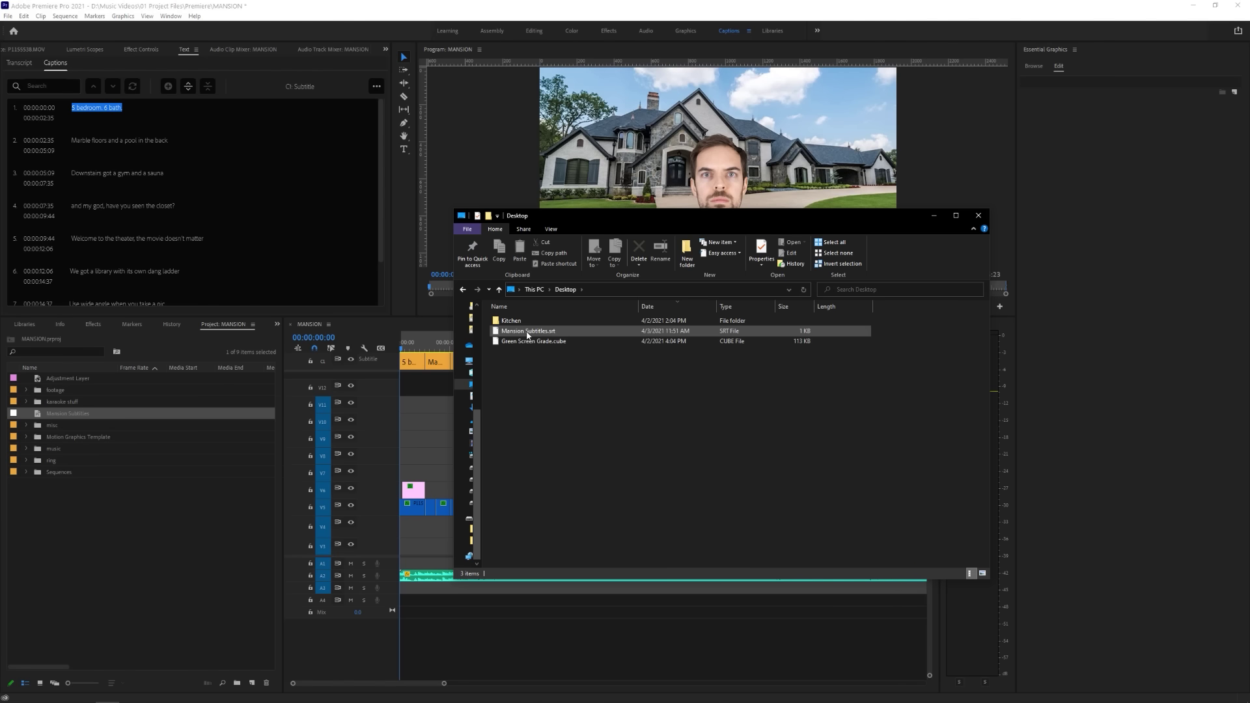
left_click(517, 333)
left_click_drag(517, 333, 88, 555)
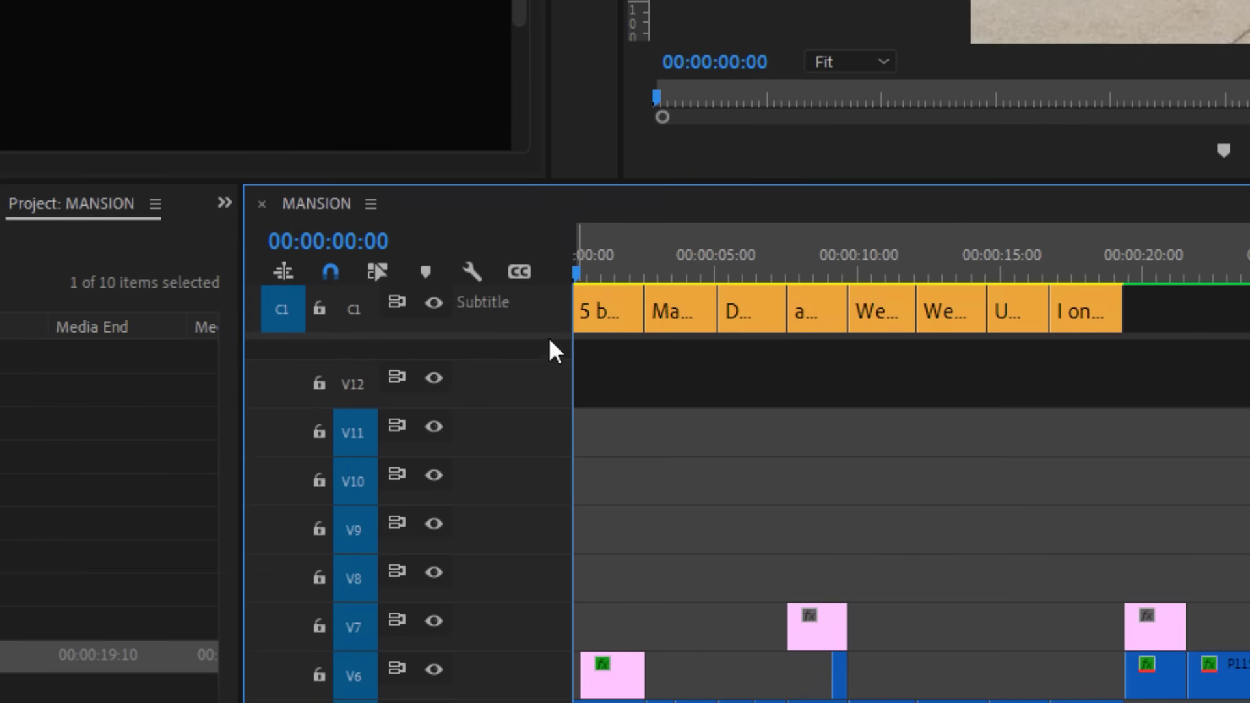
- Delete the old C1 subtitle track and choose Mansion Subtitles.srt to import as captions
right_click(521, 309)
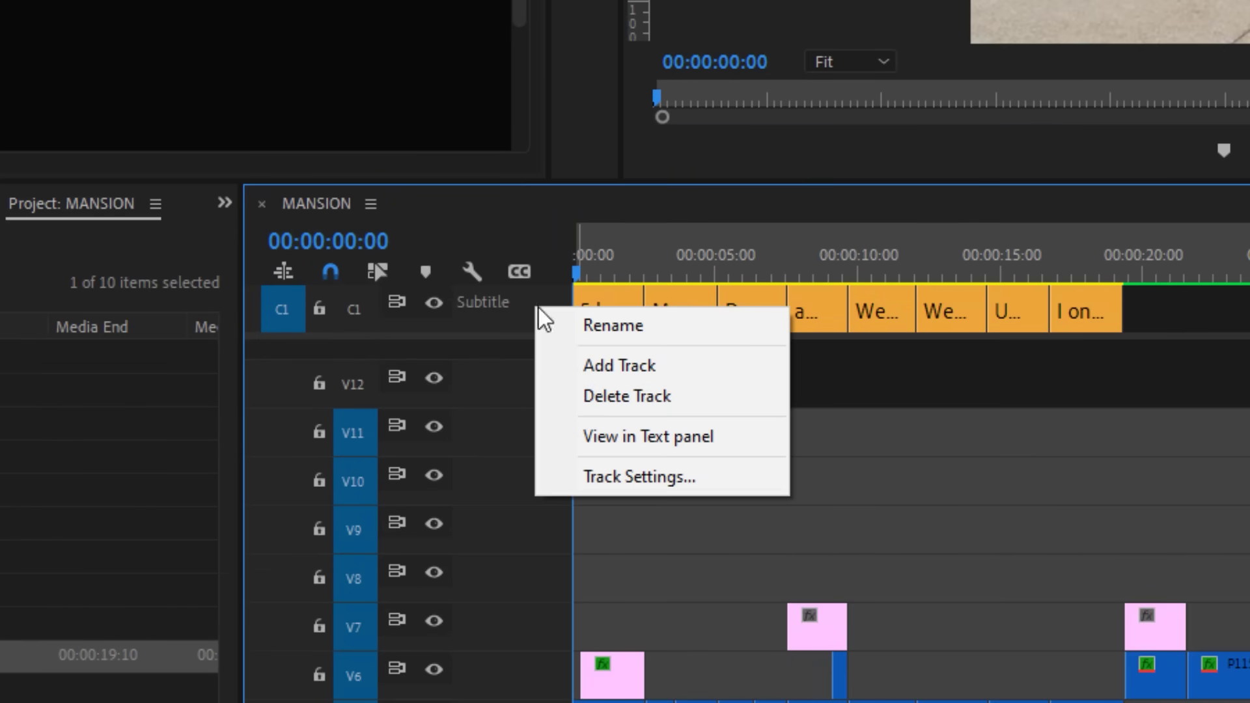
left_click(667, 404)
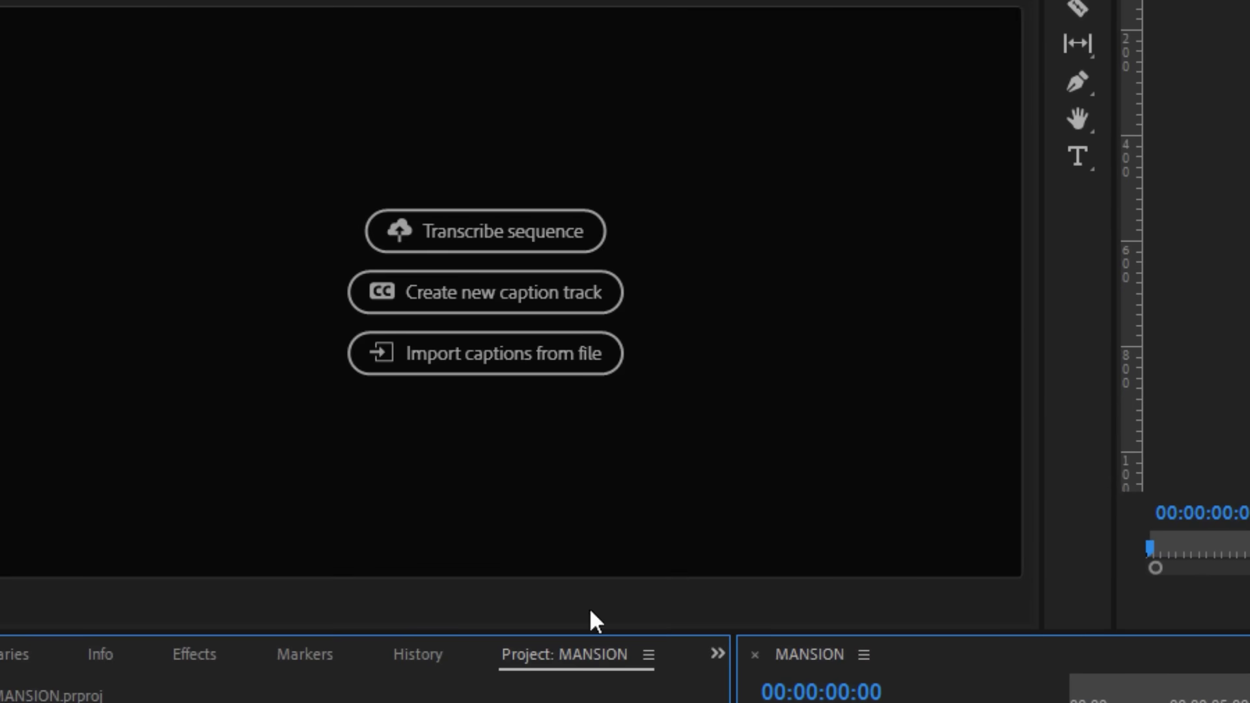
left_click(572, 374)
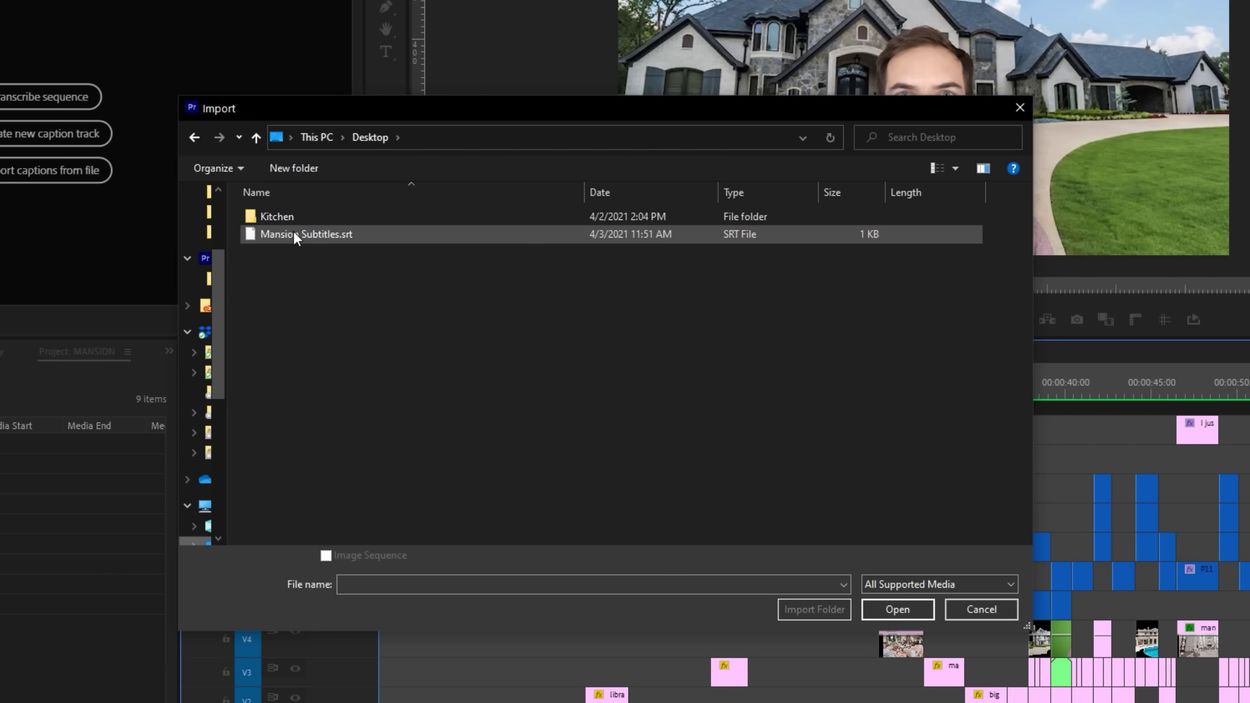
left_click(294, 236)
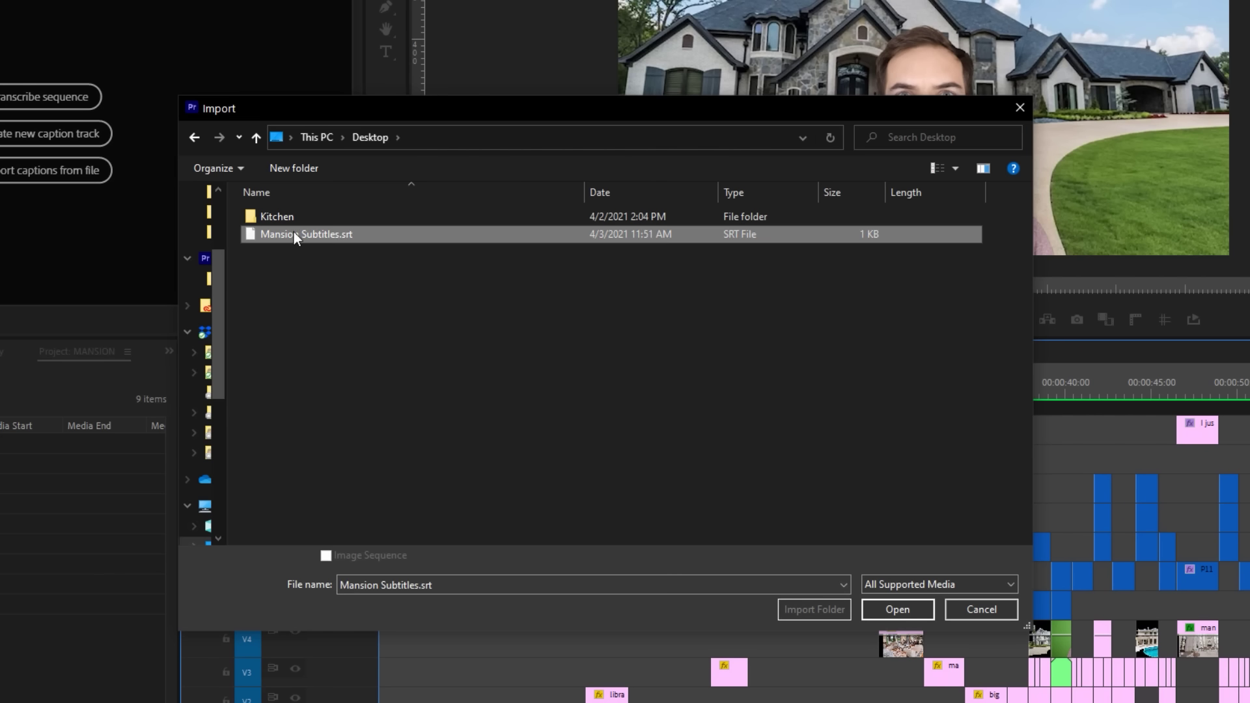
left_click(896, 612)
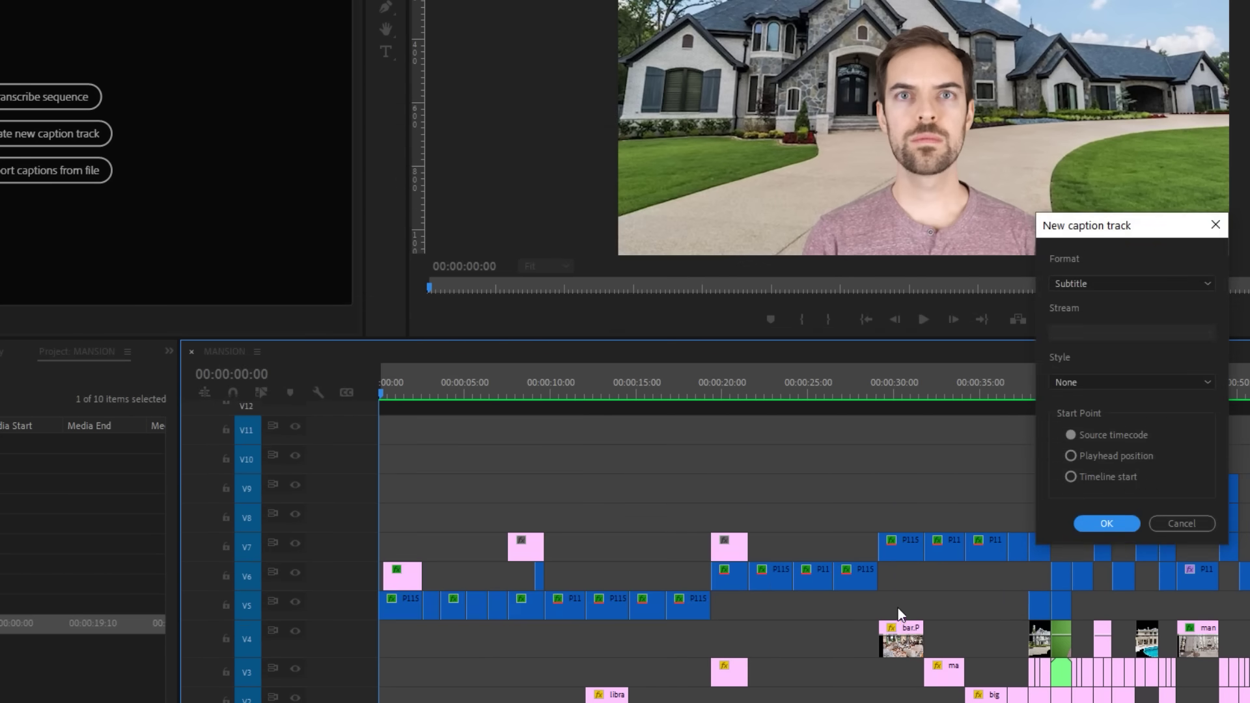
- Create the imported caption track with Subtitle format and the Mansion Subtitles style
left_click_drag(1084, 233, 514, 178)
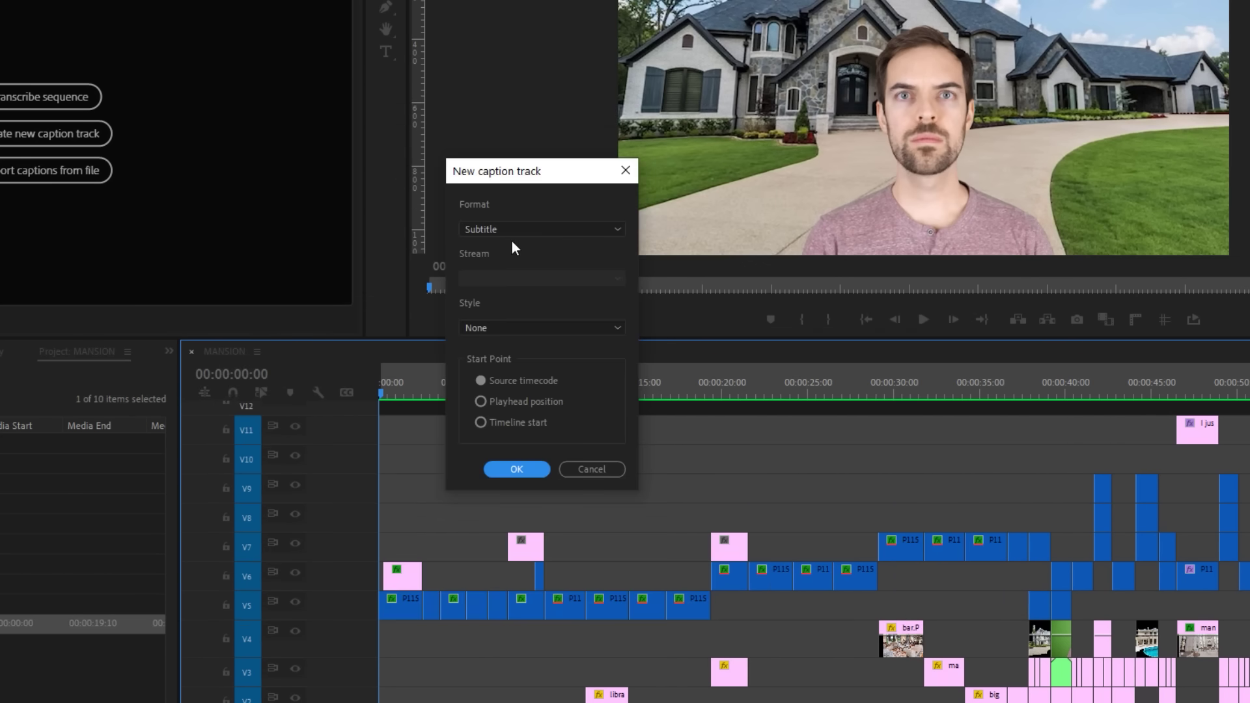
left_click(546, 232)
left_click(549, 322)
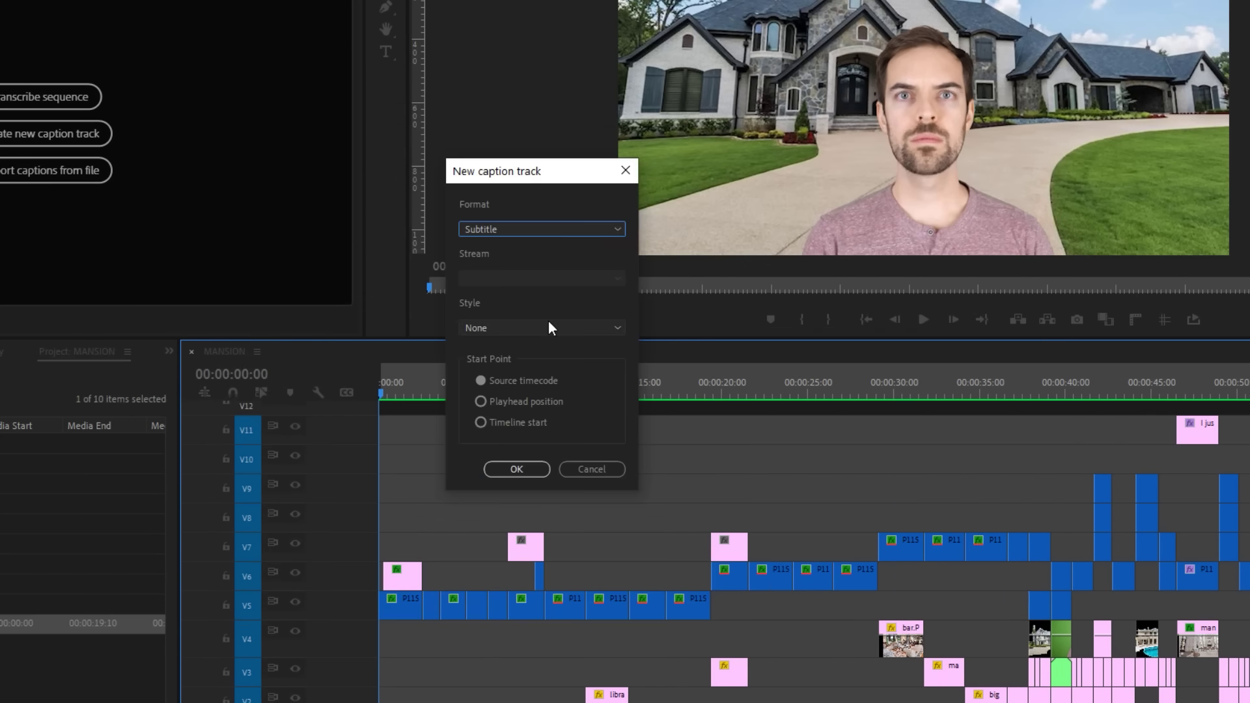
left_click(534, 329)
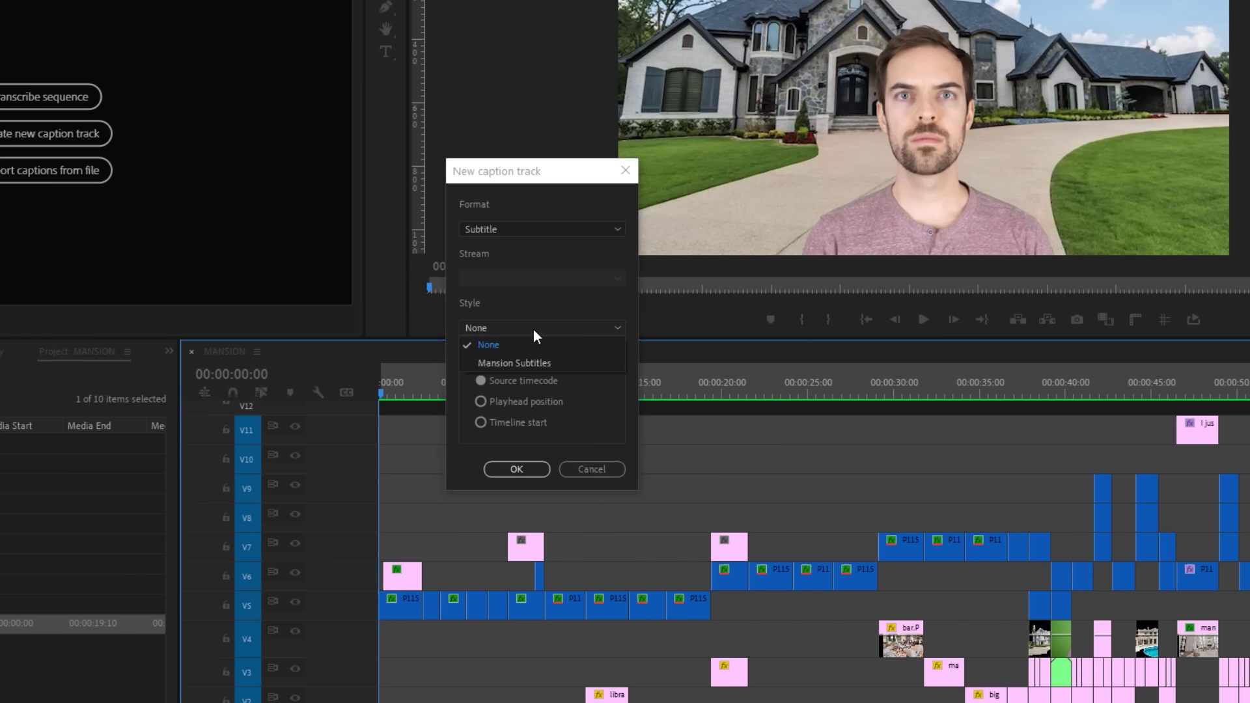
left_click(562, 365)
left_click(529, 474)
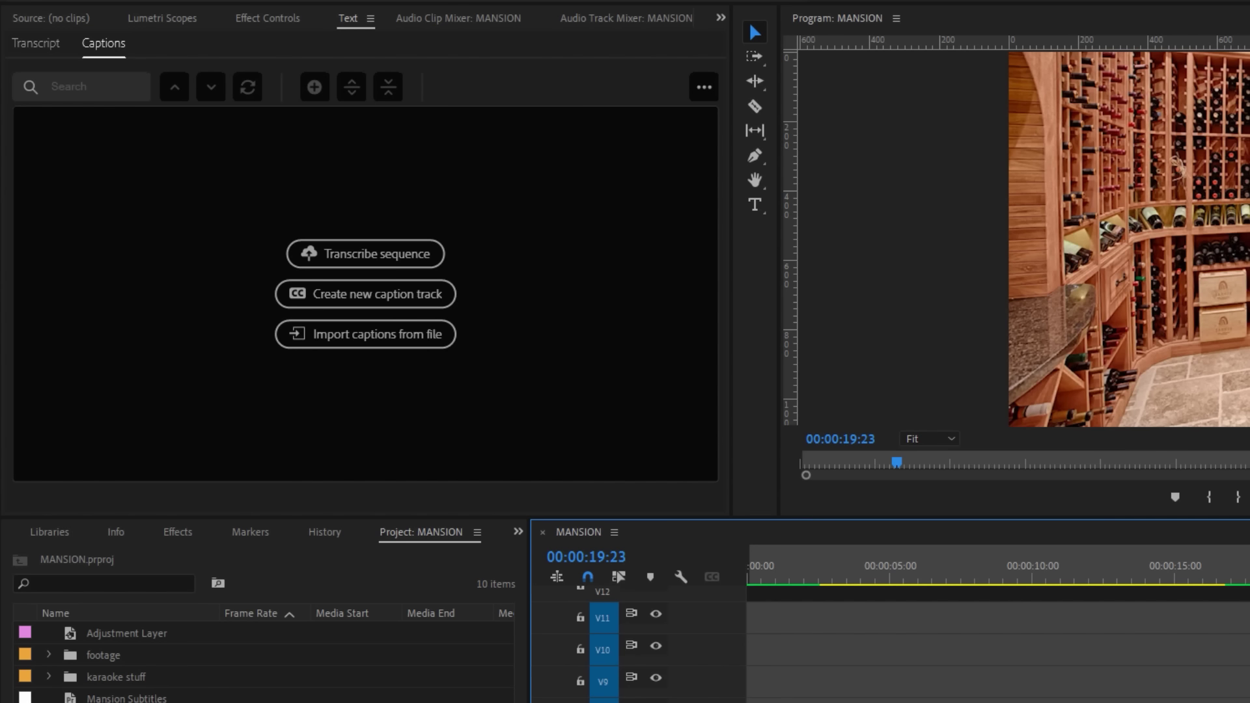
left_click(431, 266)
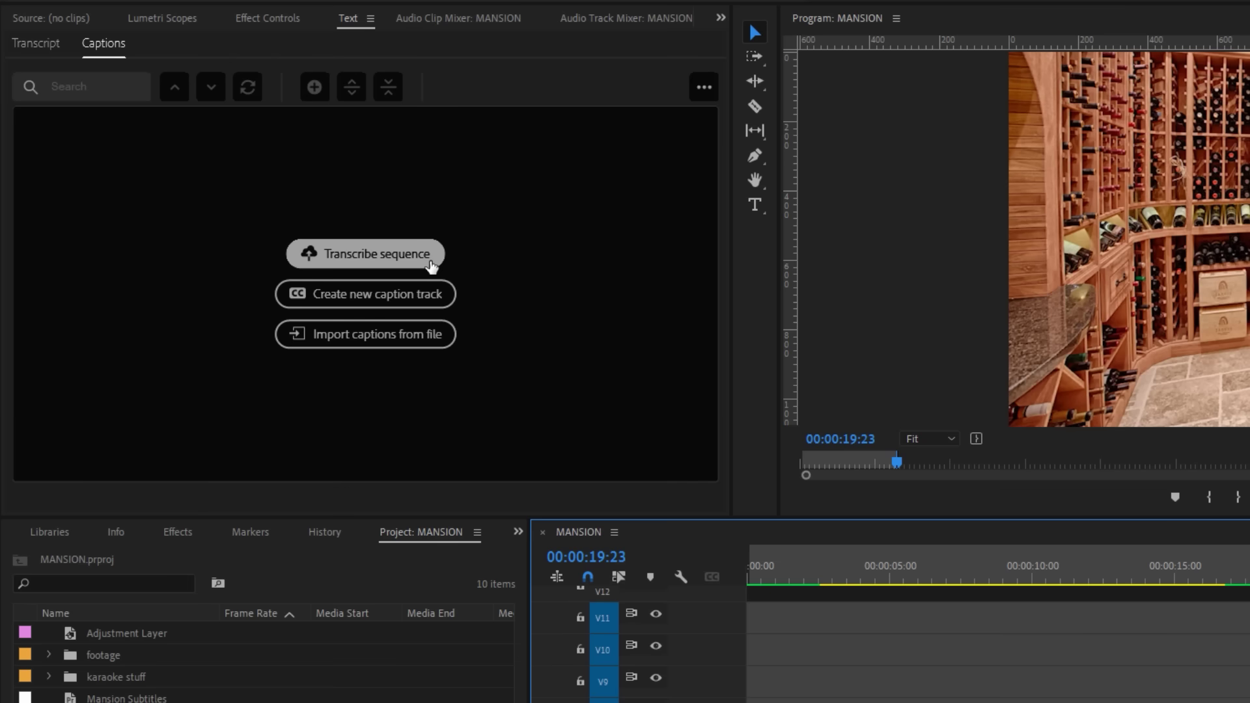
left_click(392, 255)
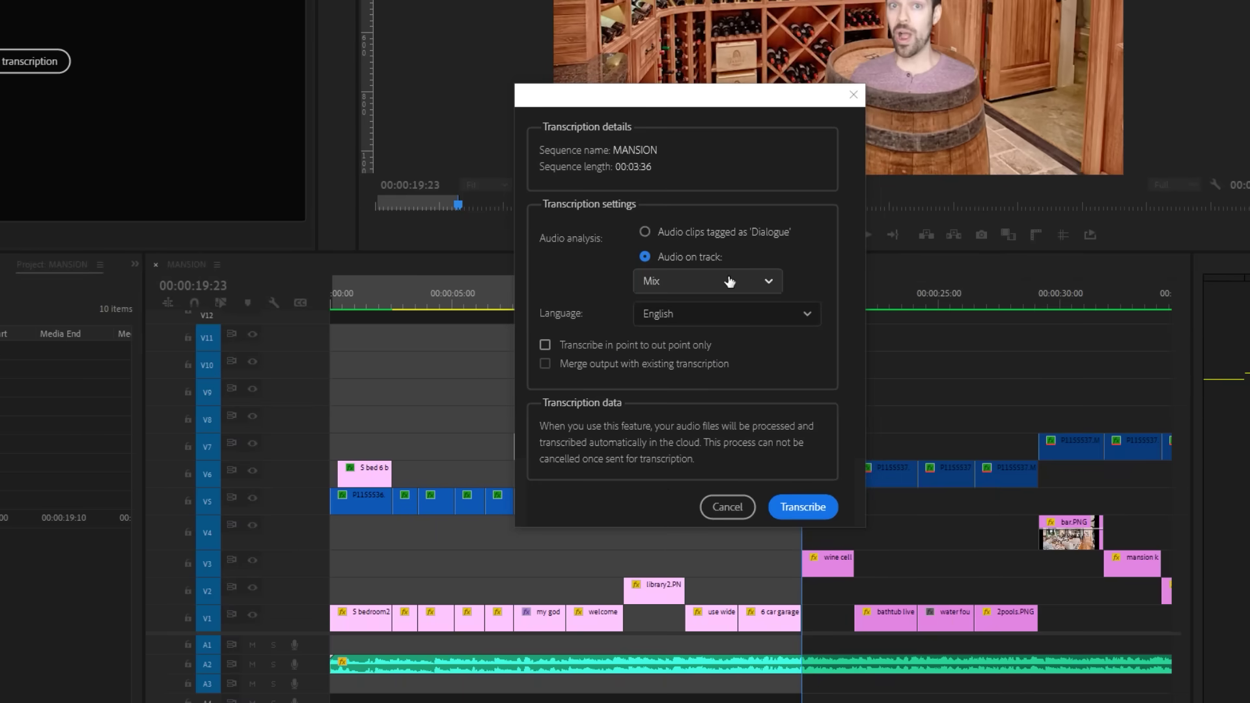
- Transcribe the sequence's Audio 2 track in English
left_click(729, 281)
left_click(698, 364)
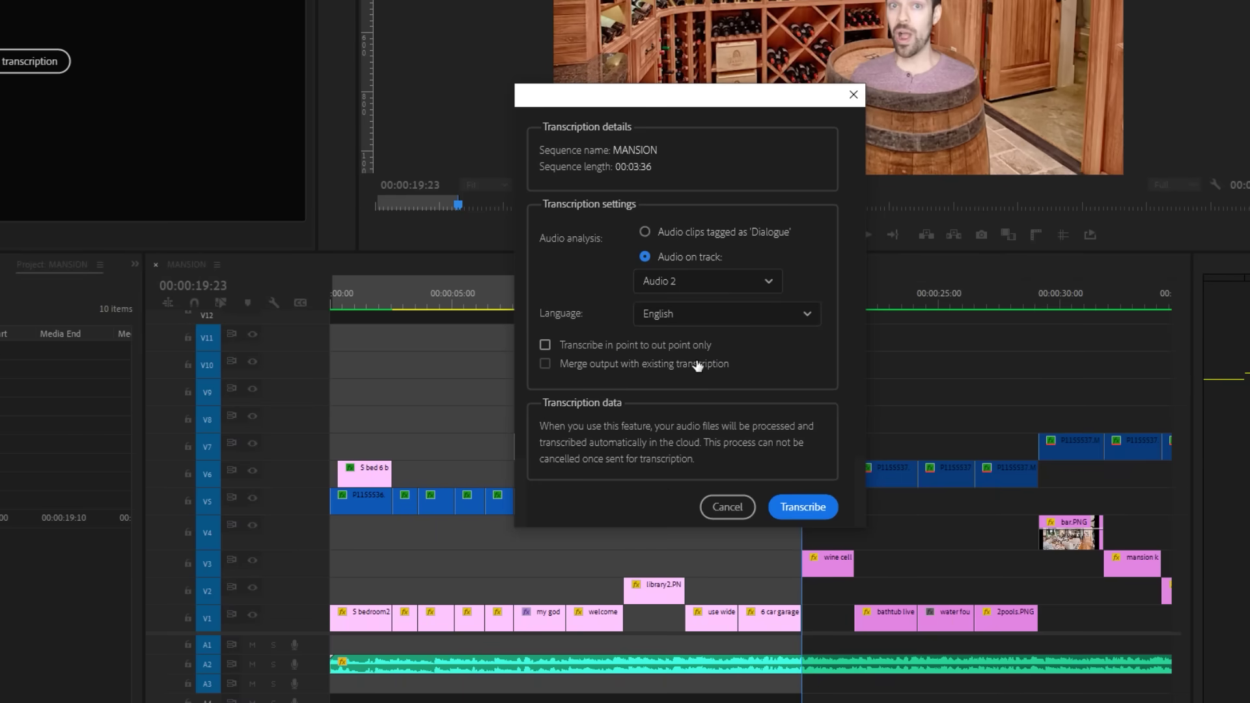
left_click(700, 319)
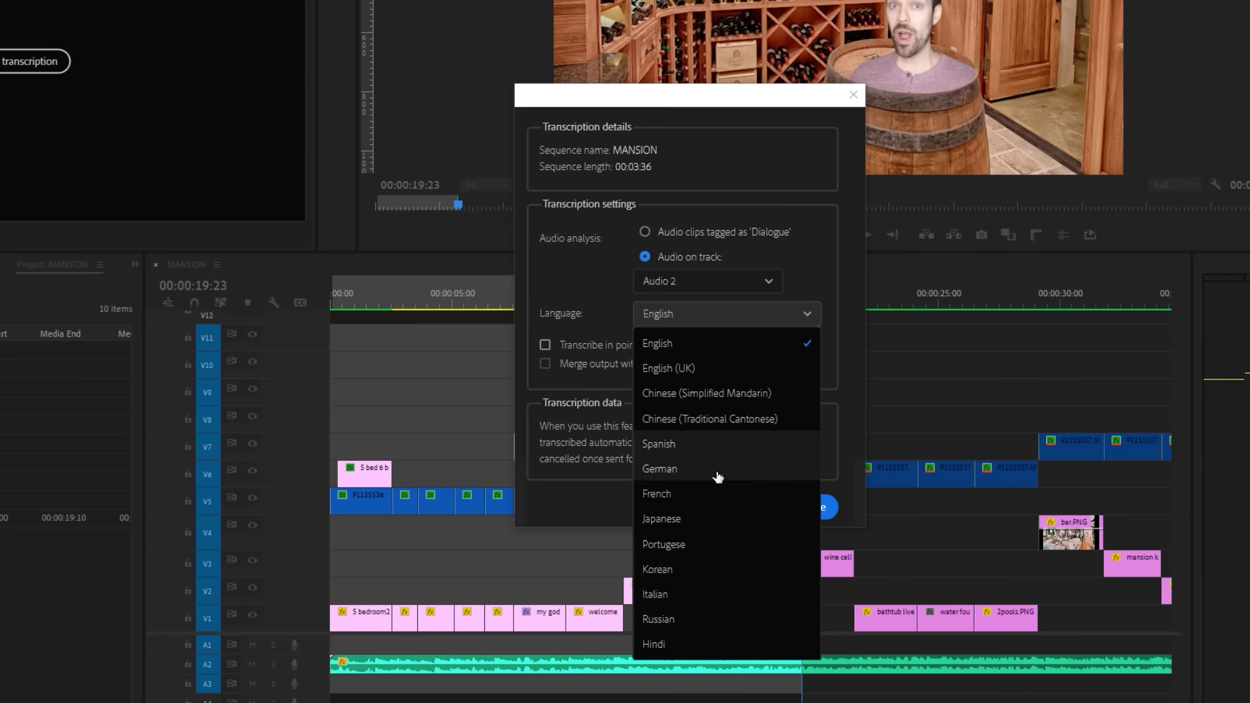
left_click(728, 350)
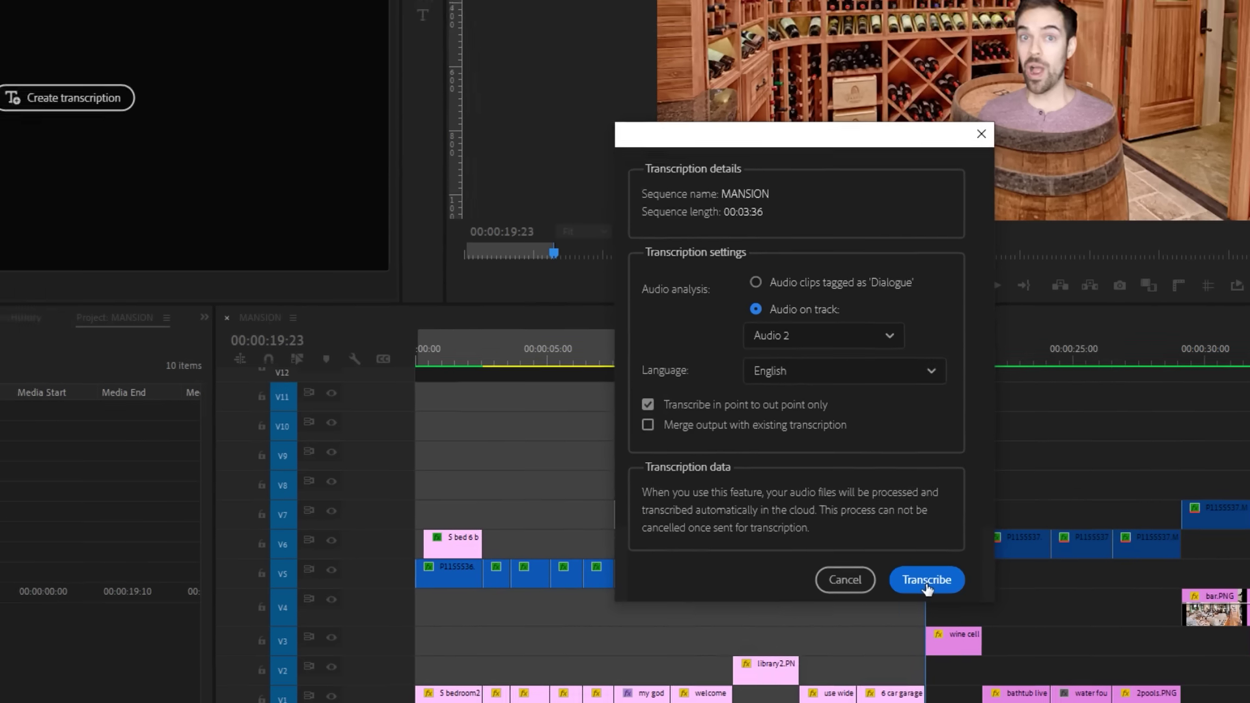
left_click(927, 581)
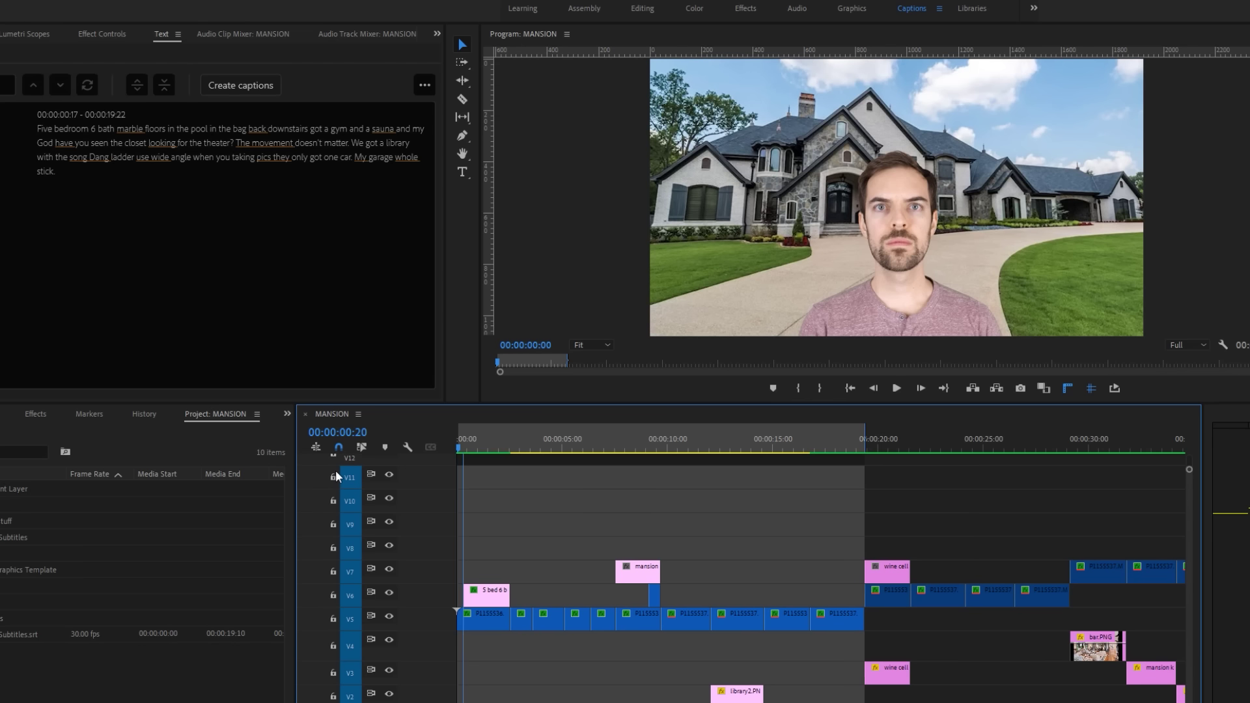
- Play back the transcript, lowercase the stray 'We' and replace 'the song' with 'its own'
key("space")
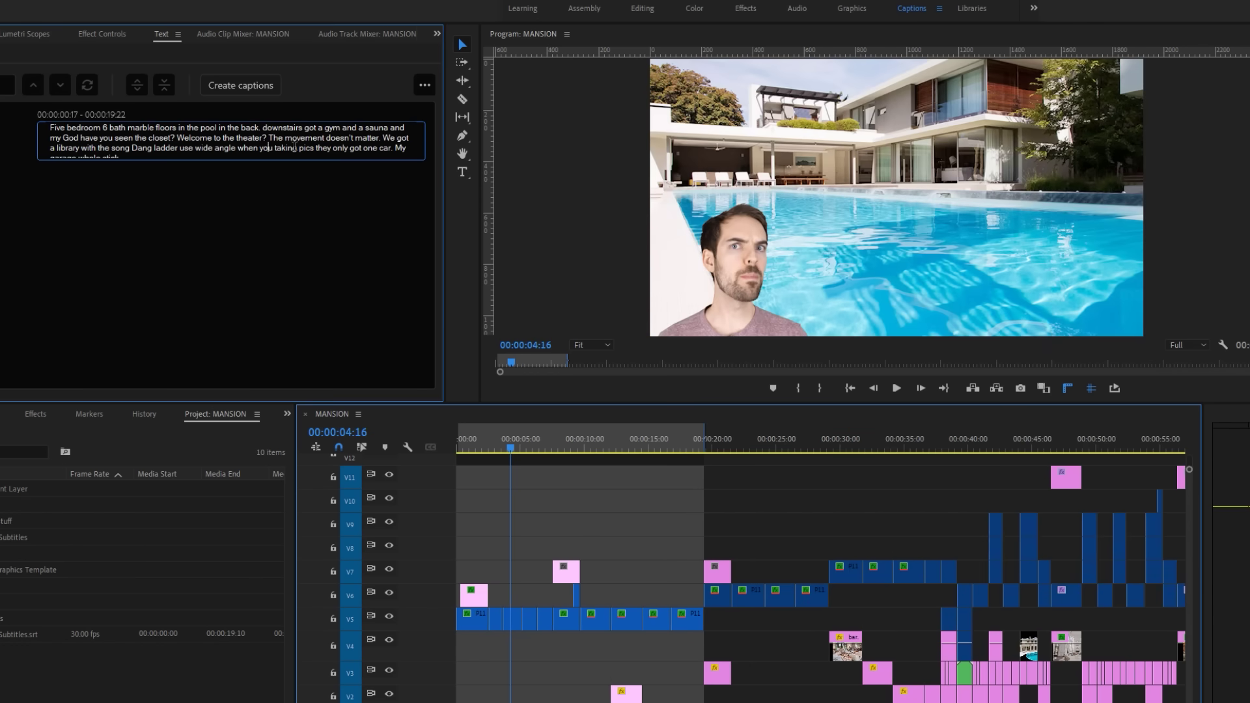
key("Delete")
type("w")
left_click_drag(67, 148, 98, 148)
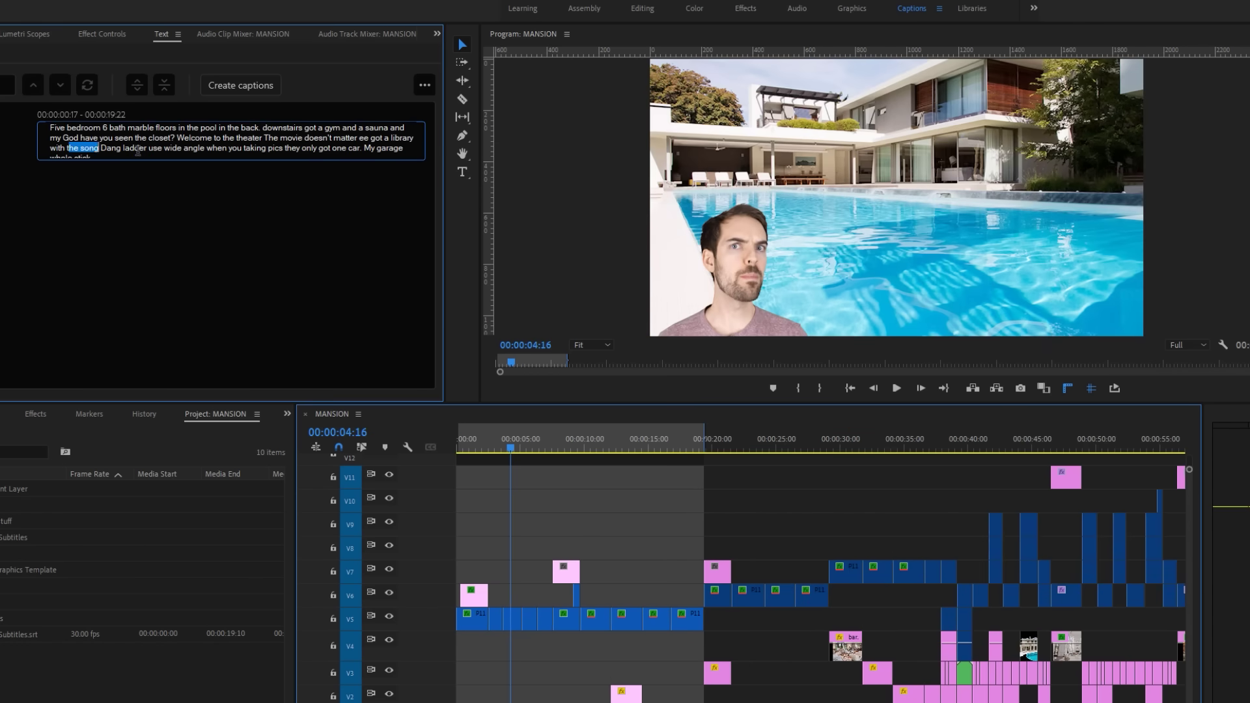
type("its own")
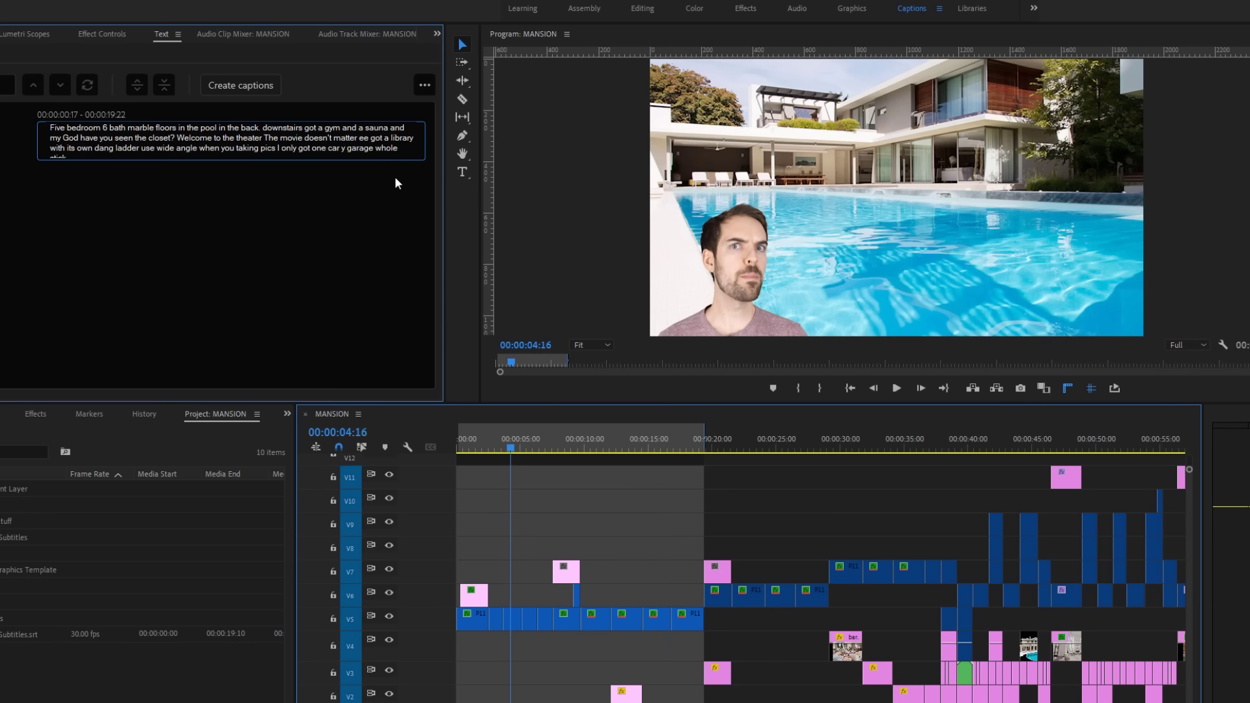
type("m")
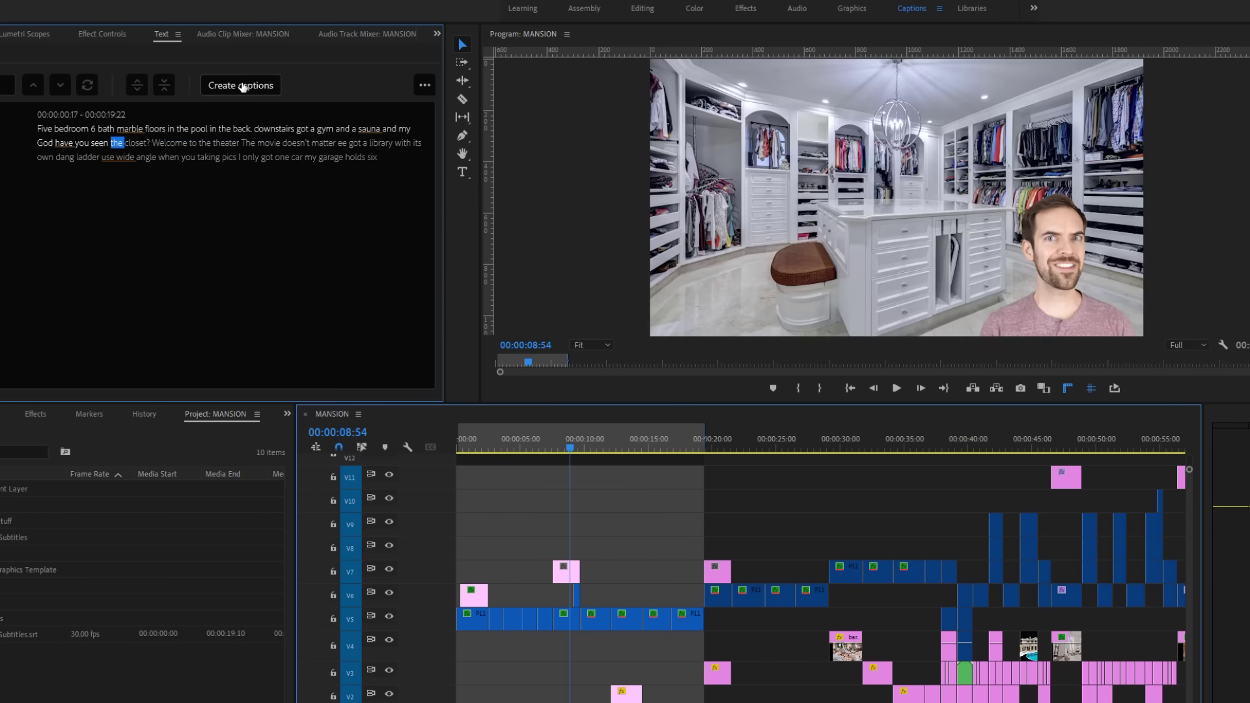
- Generate captions from the sequence transcript and review them from the opening caption
left_click(243, 87)
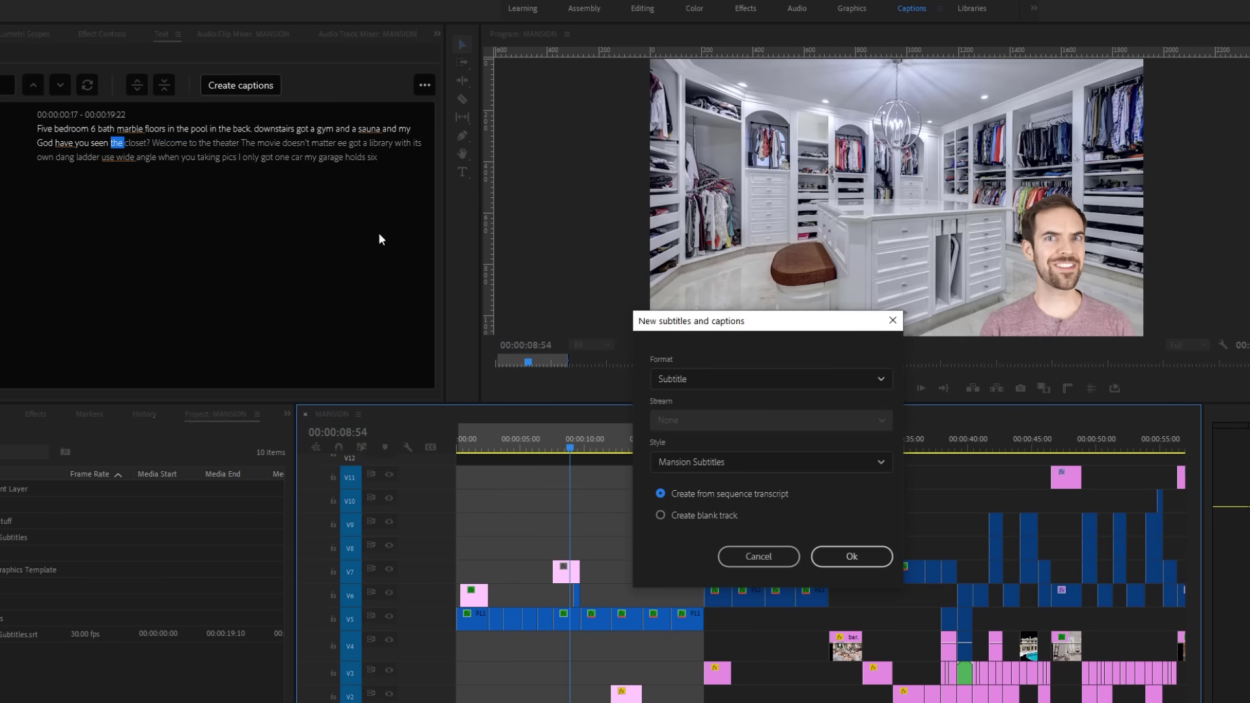
left_click(852, 556)
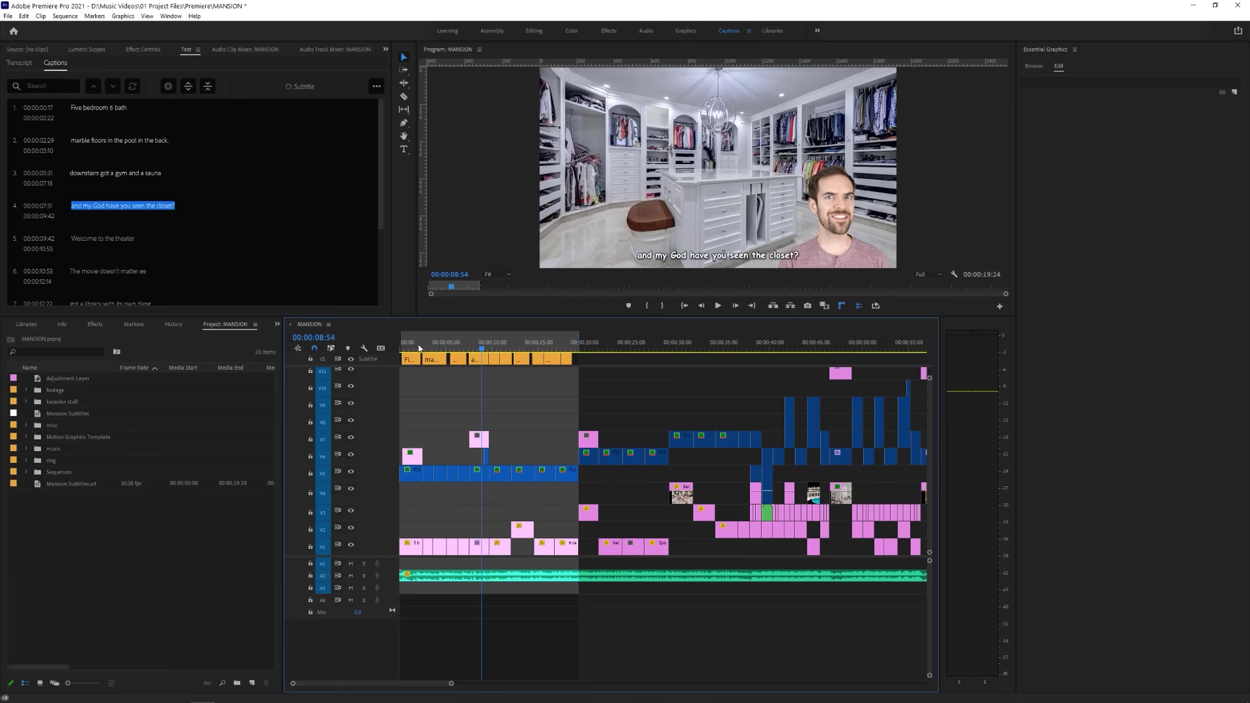
left_click(417, 347)
left_click_drag(453, 686, 340, 687)
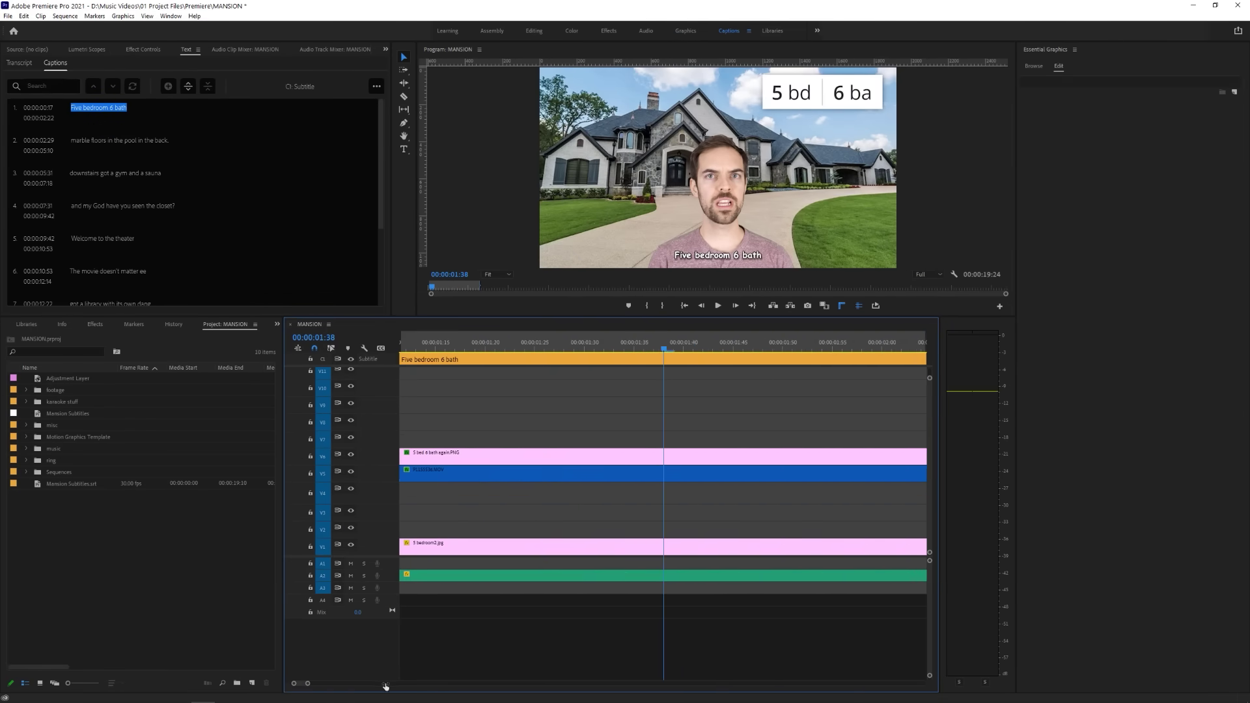
key("space")
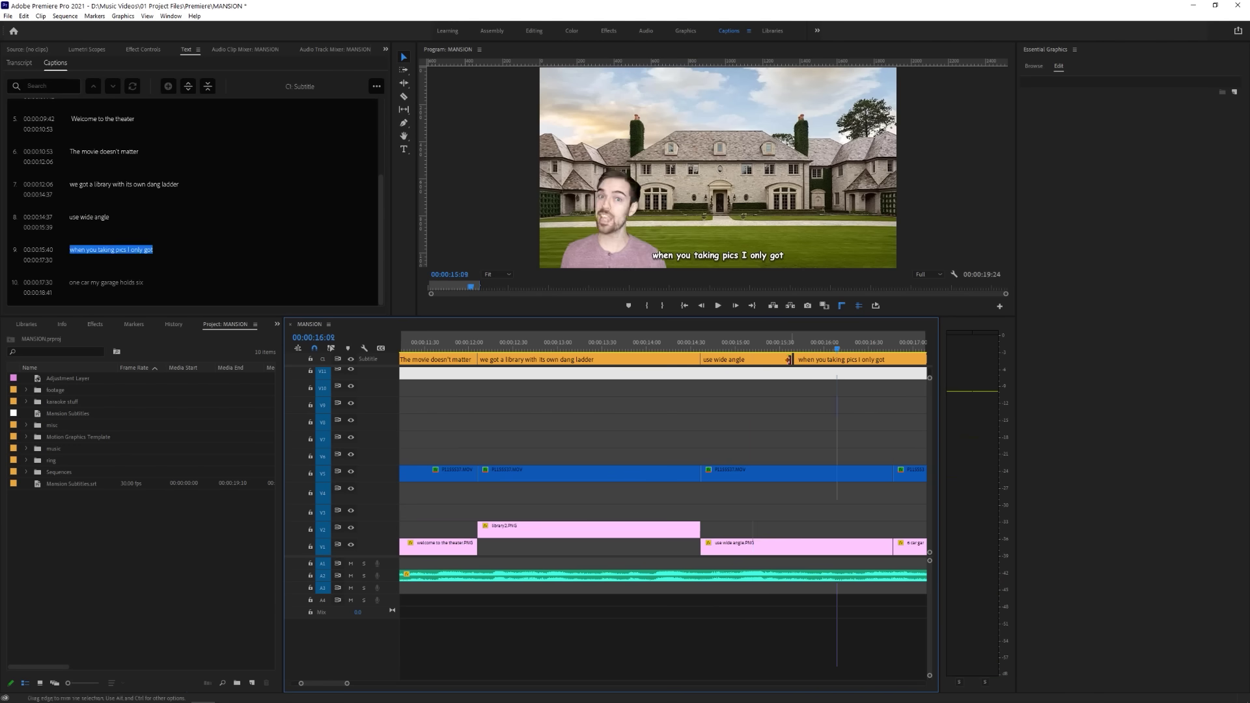
left_click(179, 288)
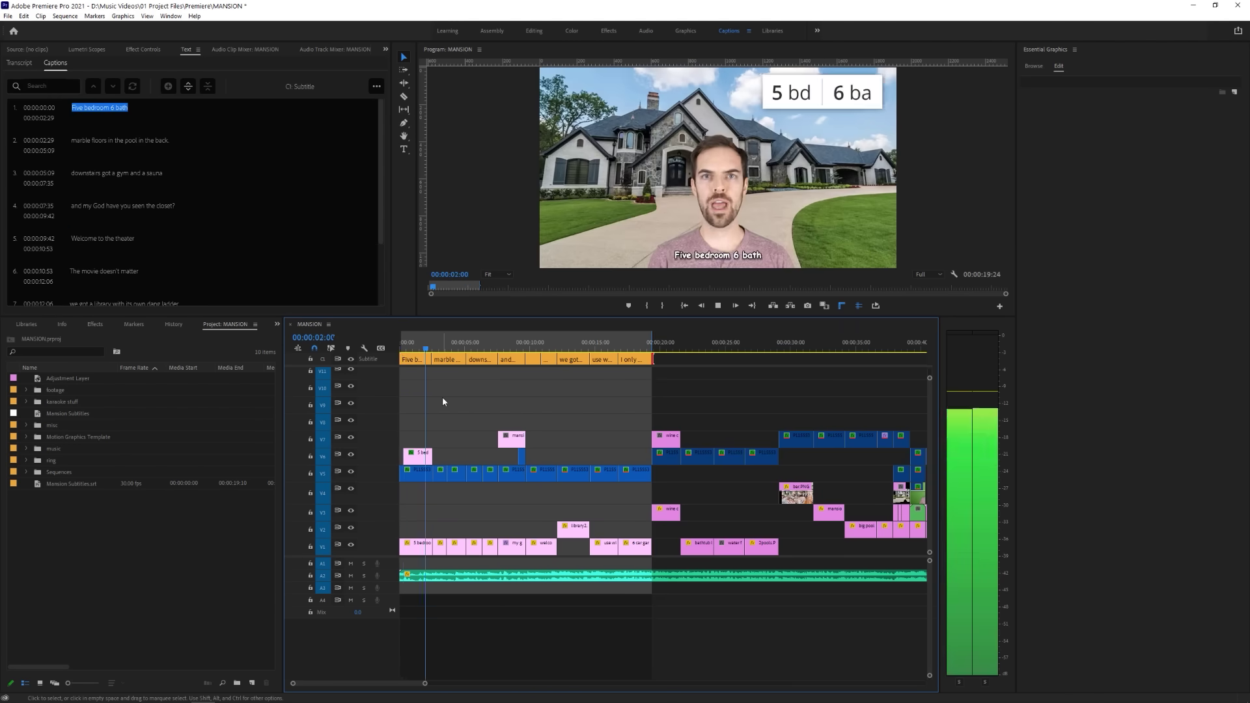
key("Down")
key("Down")
- Return to the '5 bedroom, 6 bath' caption and play the sequence to review both opening captions
key("Up")
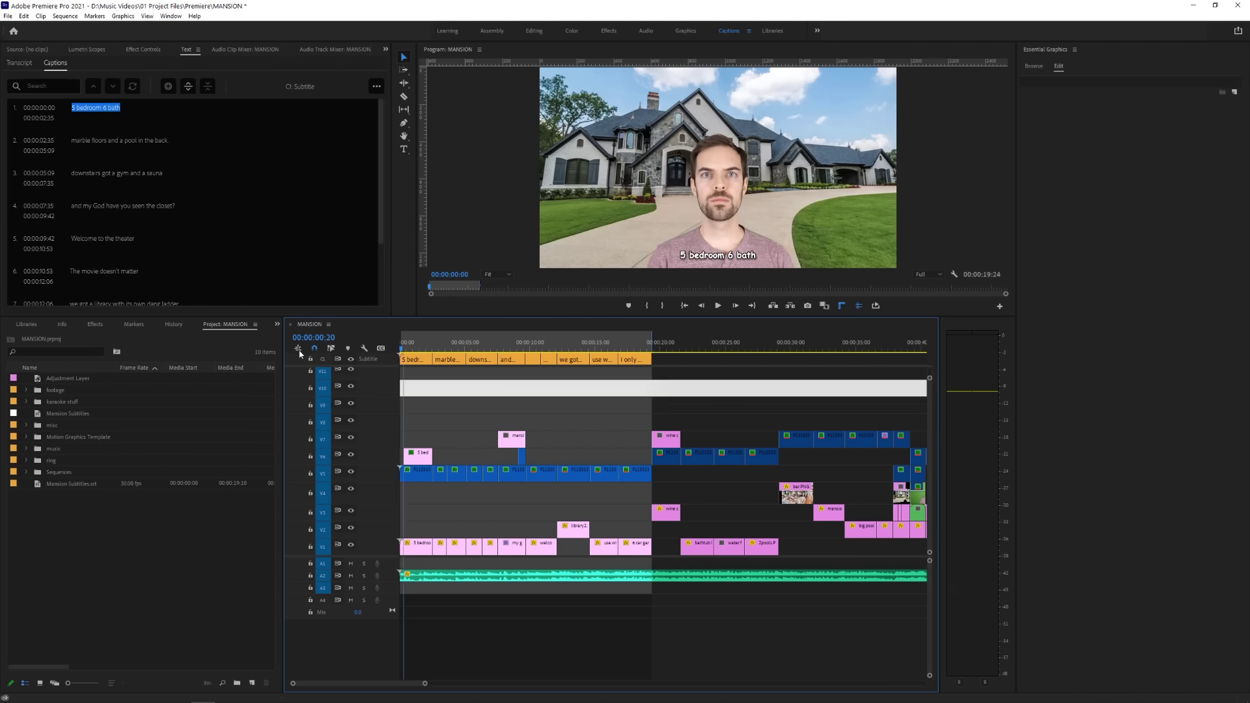
key("space")
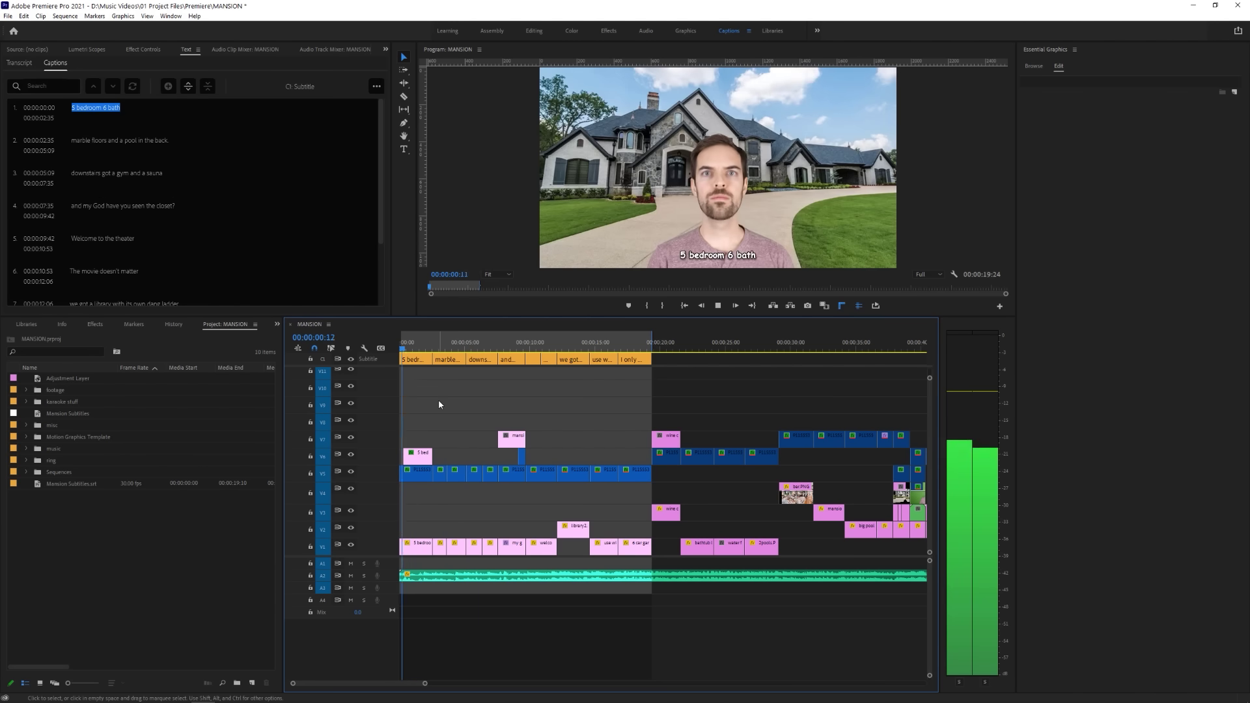